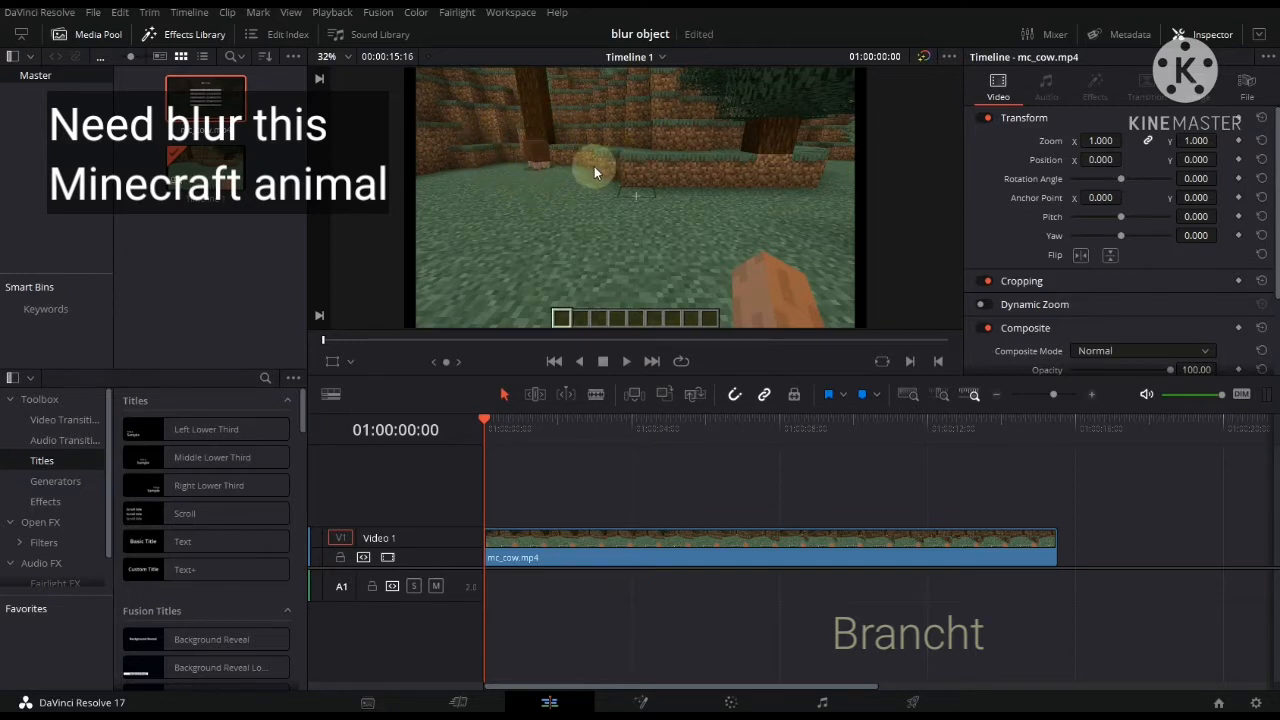
# - Add a serial node after node 01 on the Color page and label it Blur
pyautogui.click(732, 703)
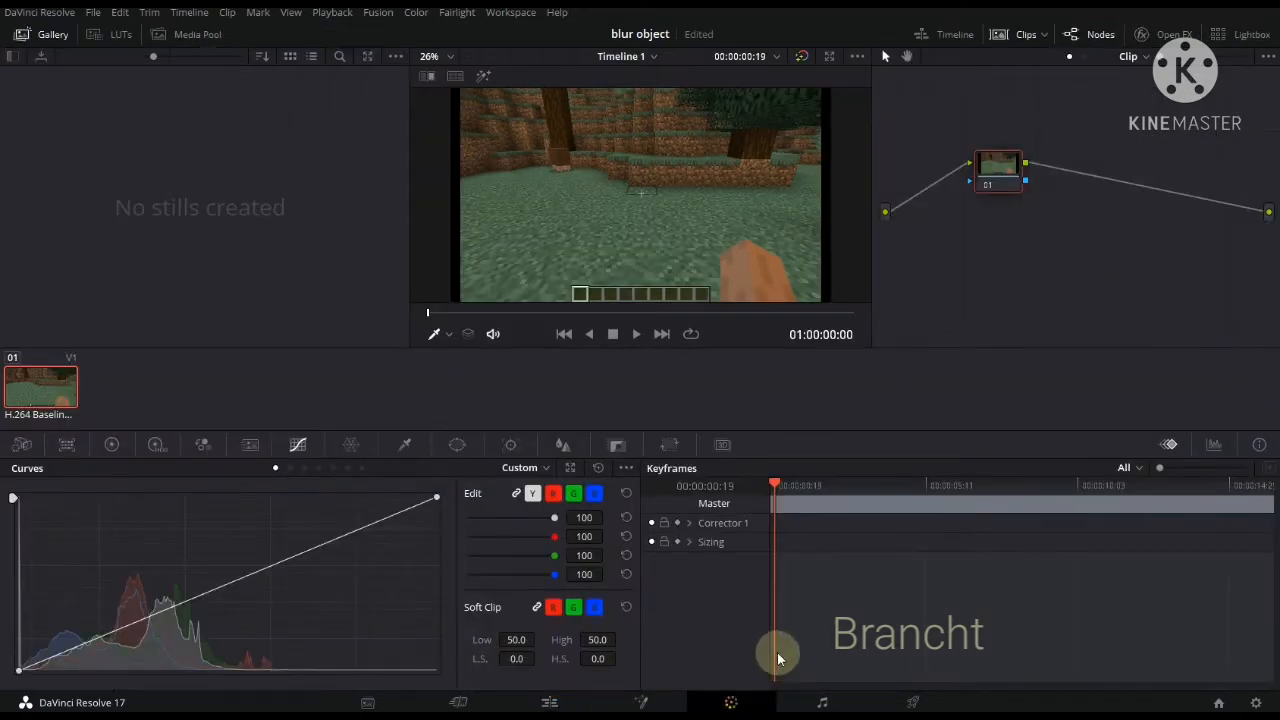
pyautogui.rightClick(1013, 171)
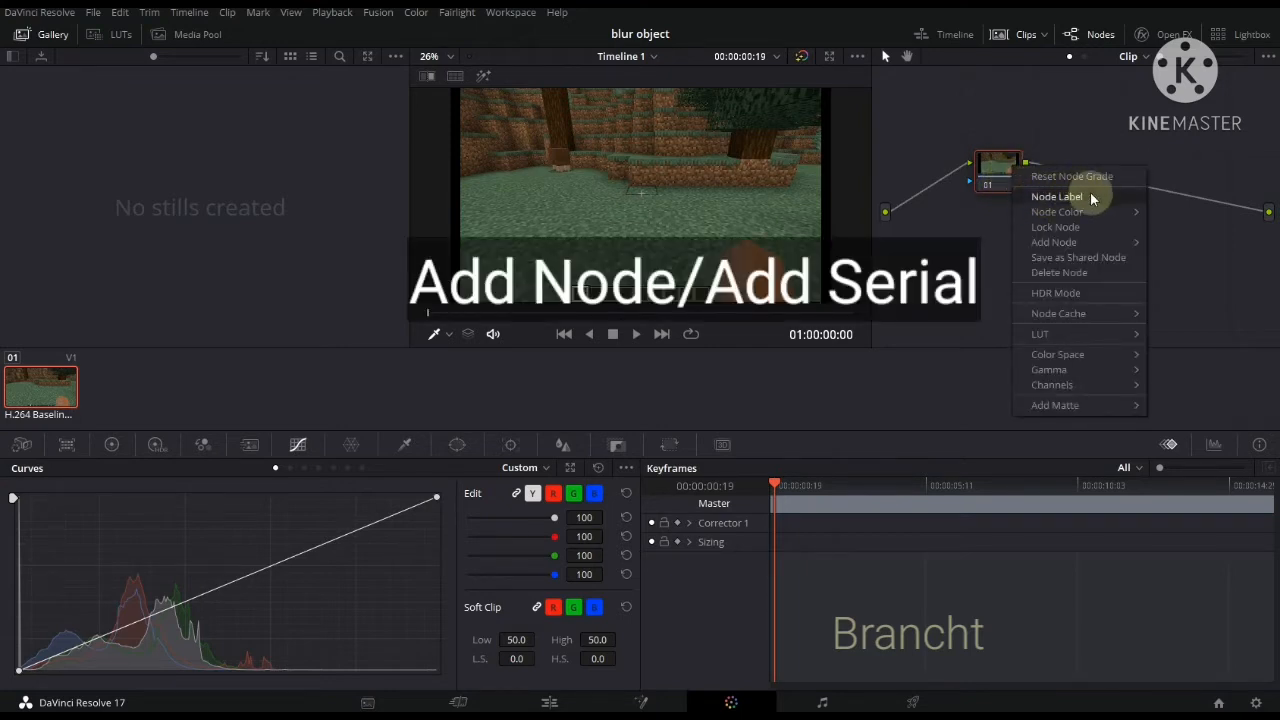
pyautogui.moveTo(1104, 229)
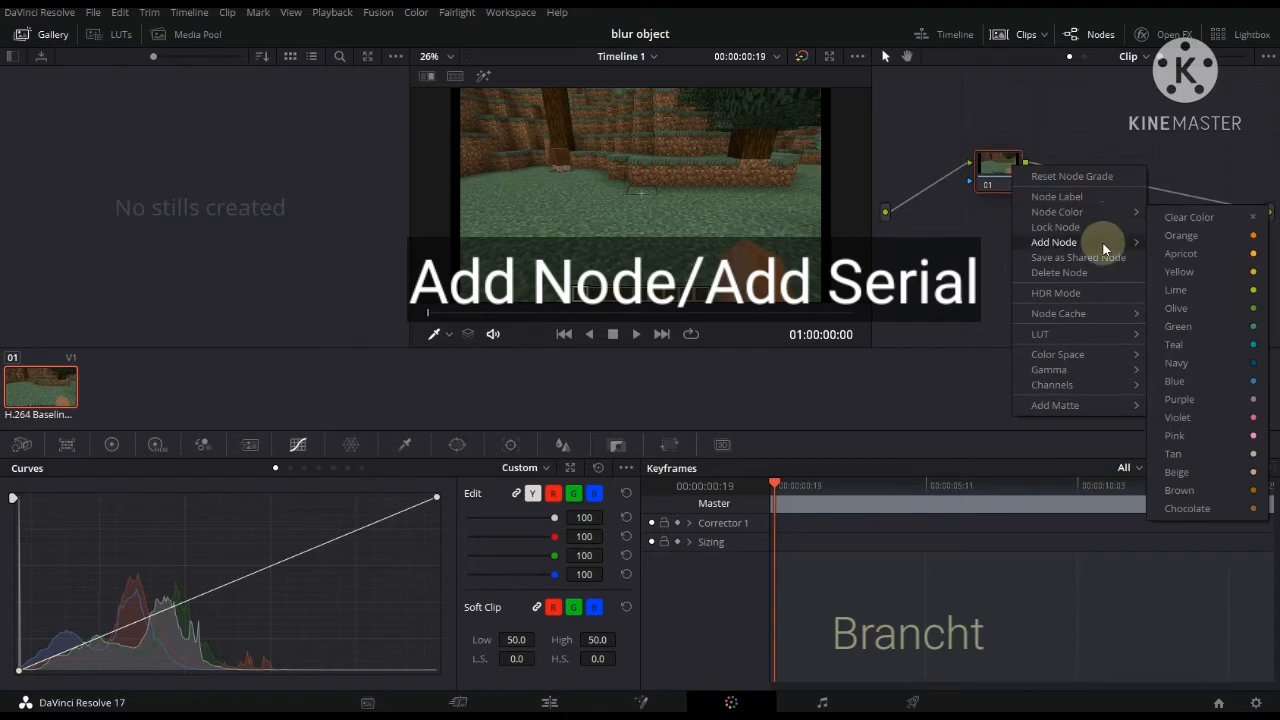
pyautogui.click(1187, 246)
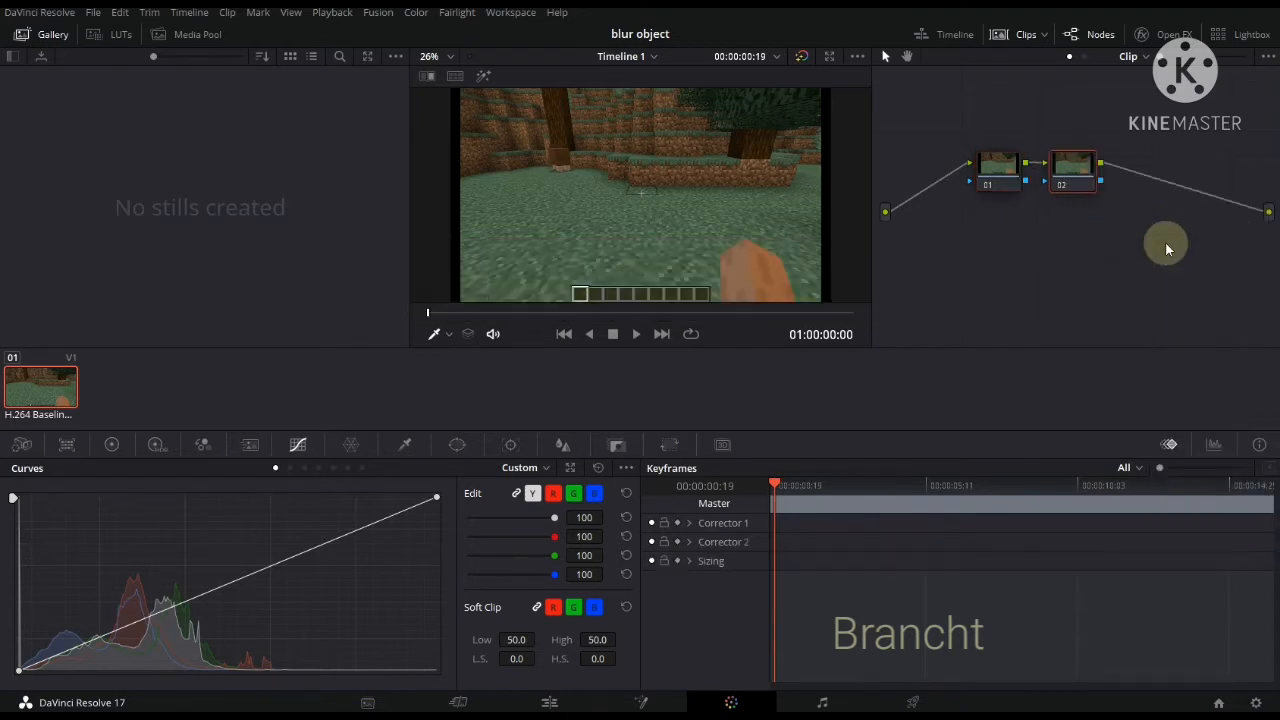
pyautogui.rightClick(1070, 162)
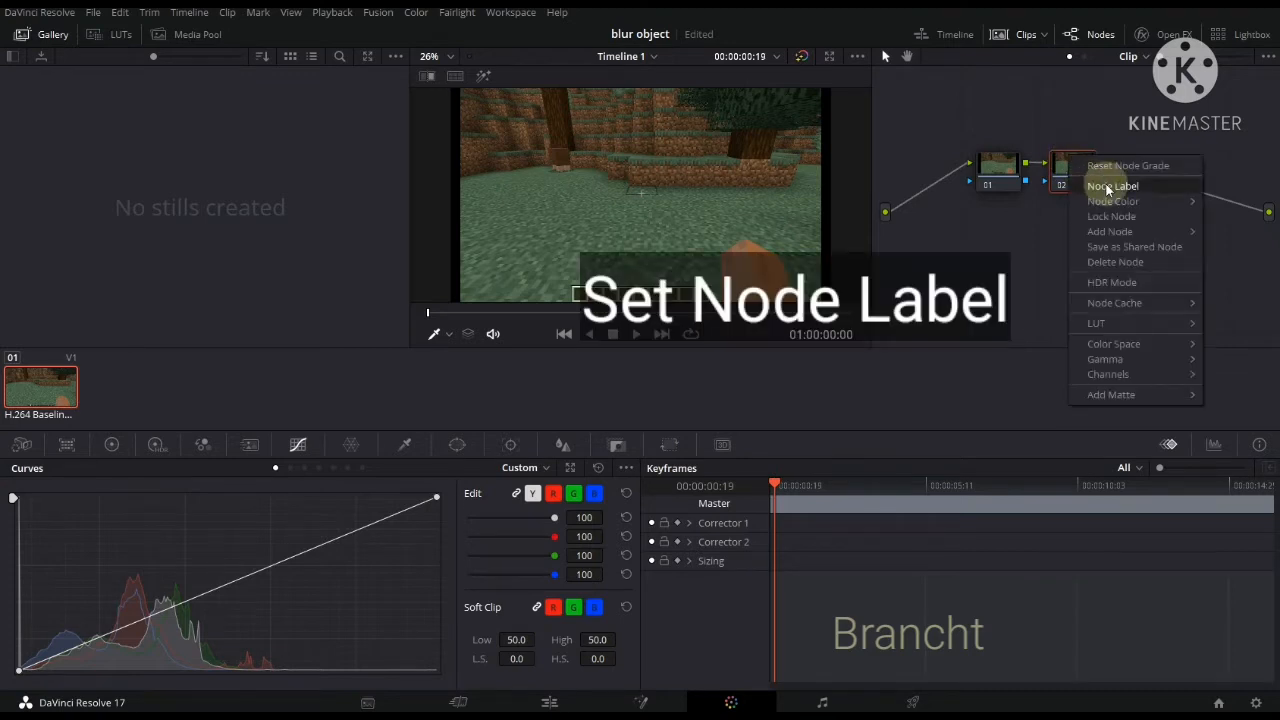
pyautogui.click(1106, 188)
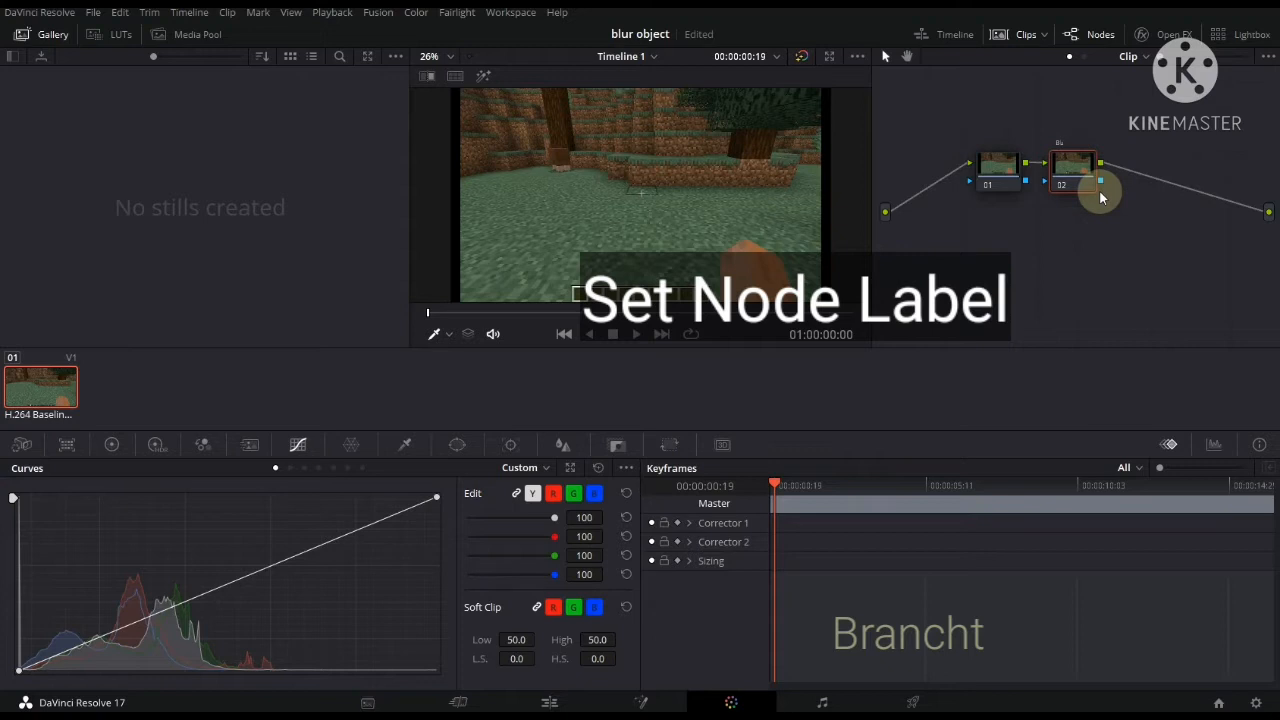
pyautogui.write('Blur')
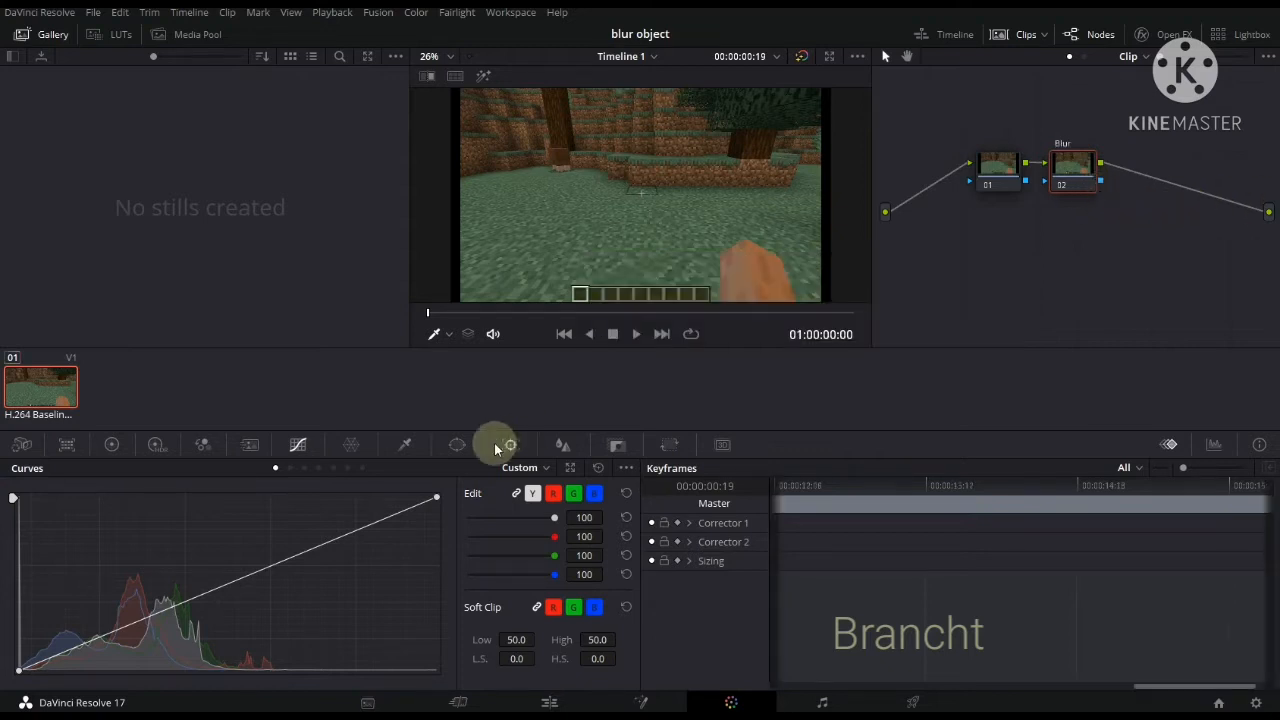
# - Fit a small circular window around the cow at the base of the tree, at about Pan 45.04 and Tilt 52.24, with Soft 1 at 3.20
pyautogui.click(457, 452)
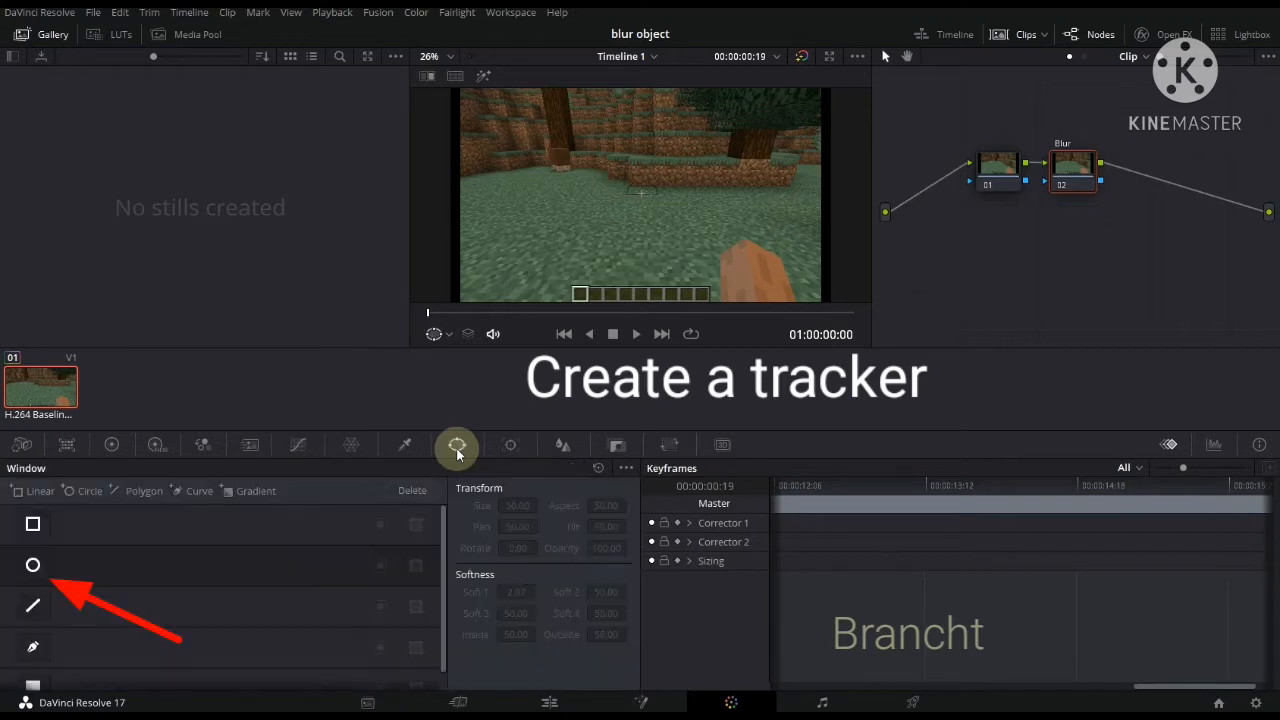
pyautogui.click(33, 567)
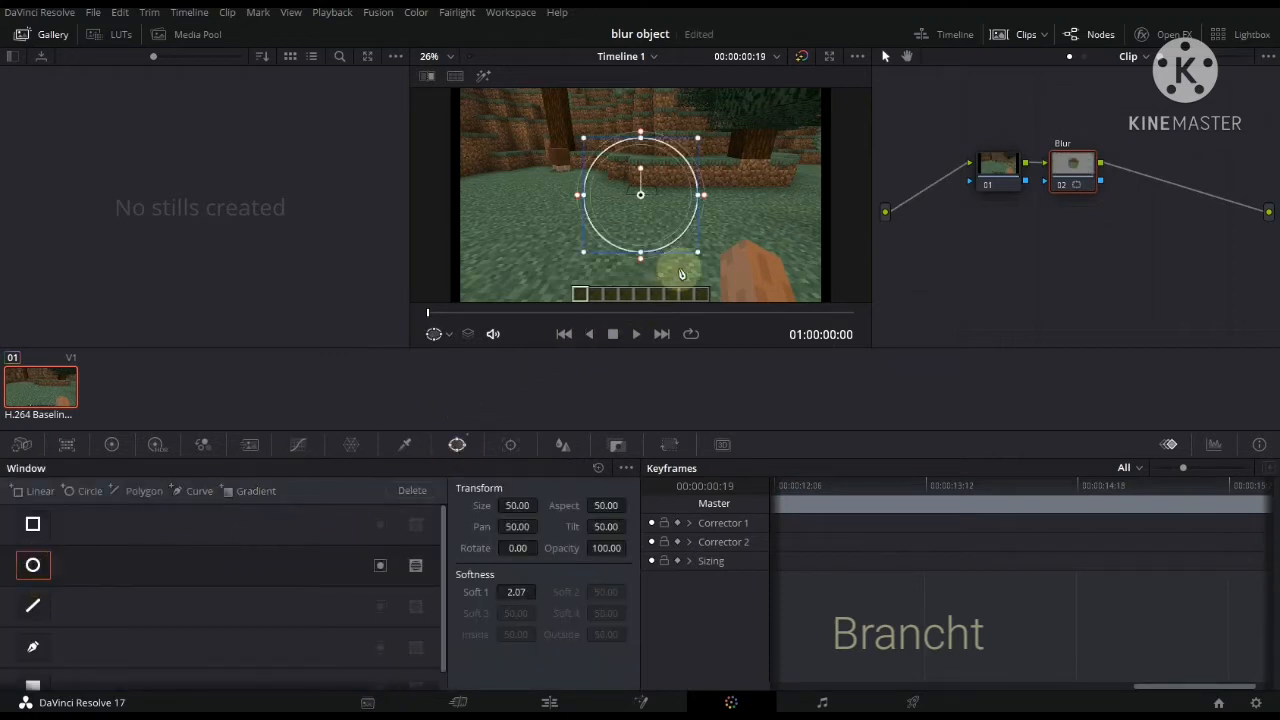
pyautogui.moveTo(698, 257); pyautogui.dragTo(526, 163)
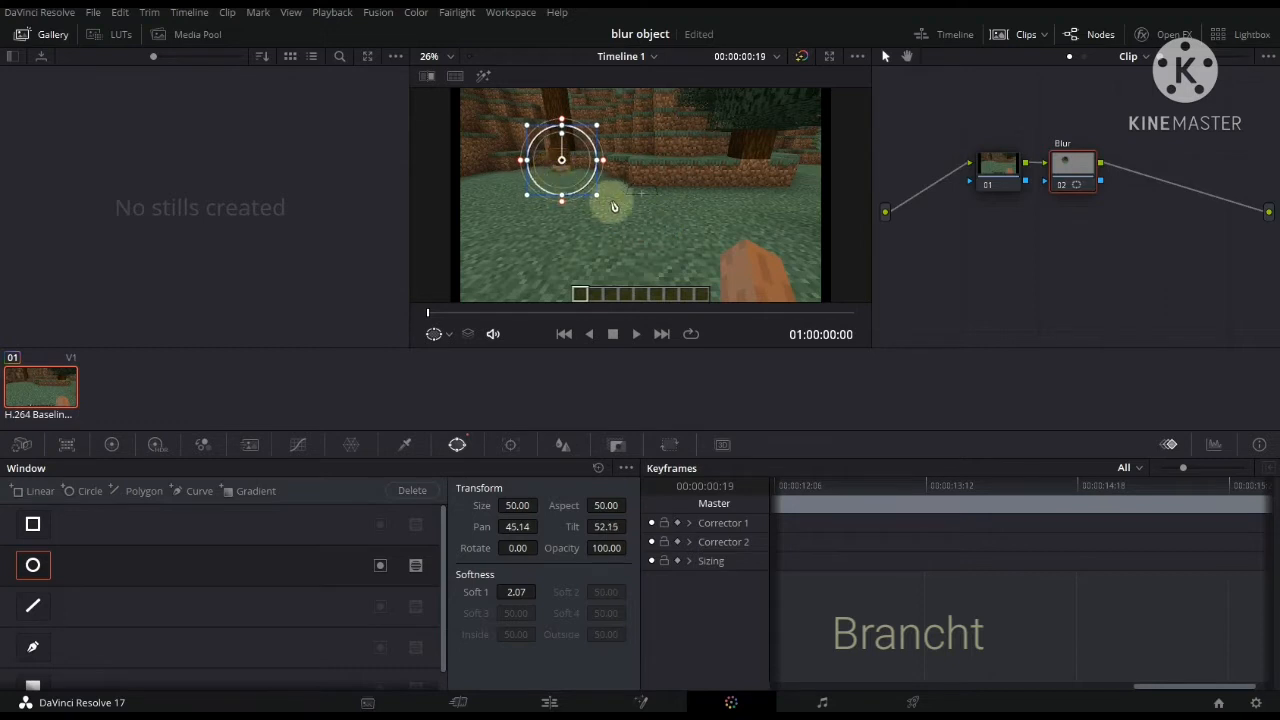
pyautogui.moveTo(597, 201); pyautogui.dragTo(568, 167)
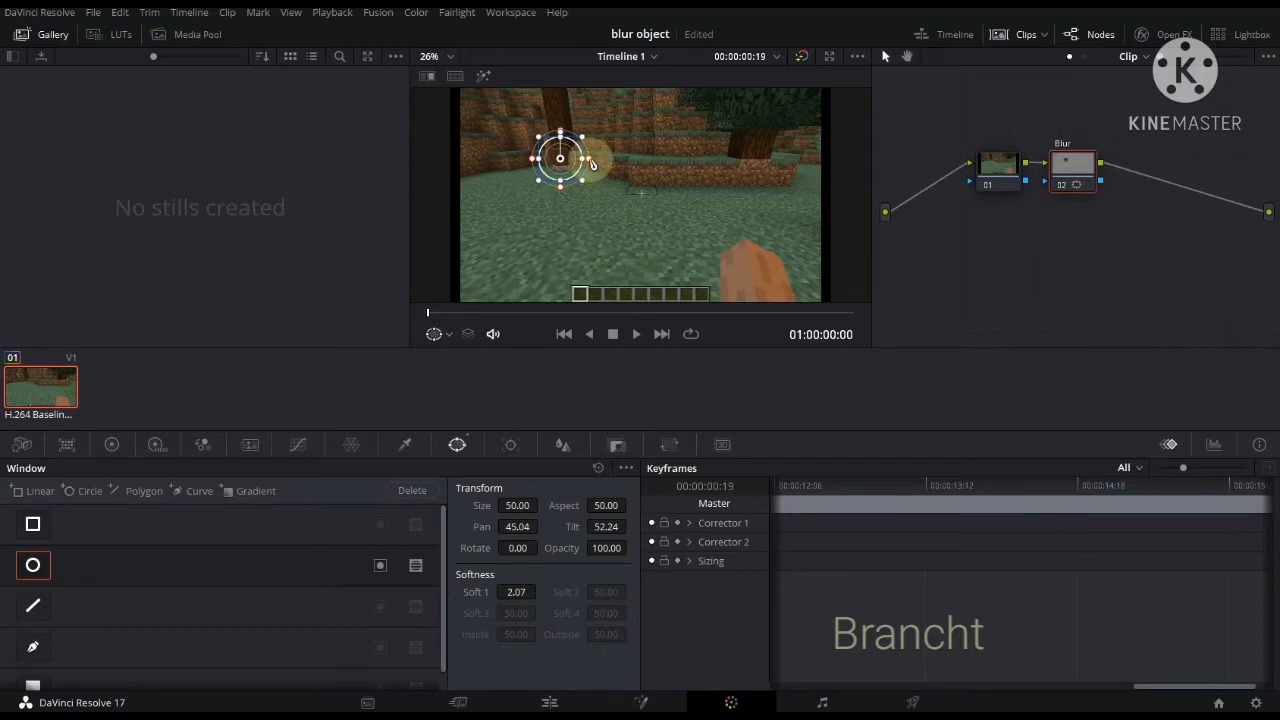
pyautogui.moveTo(591, 163); pyautogui.dragTo(596, 165)
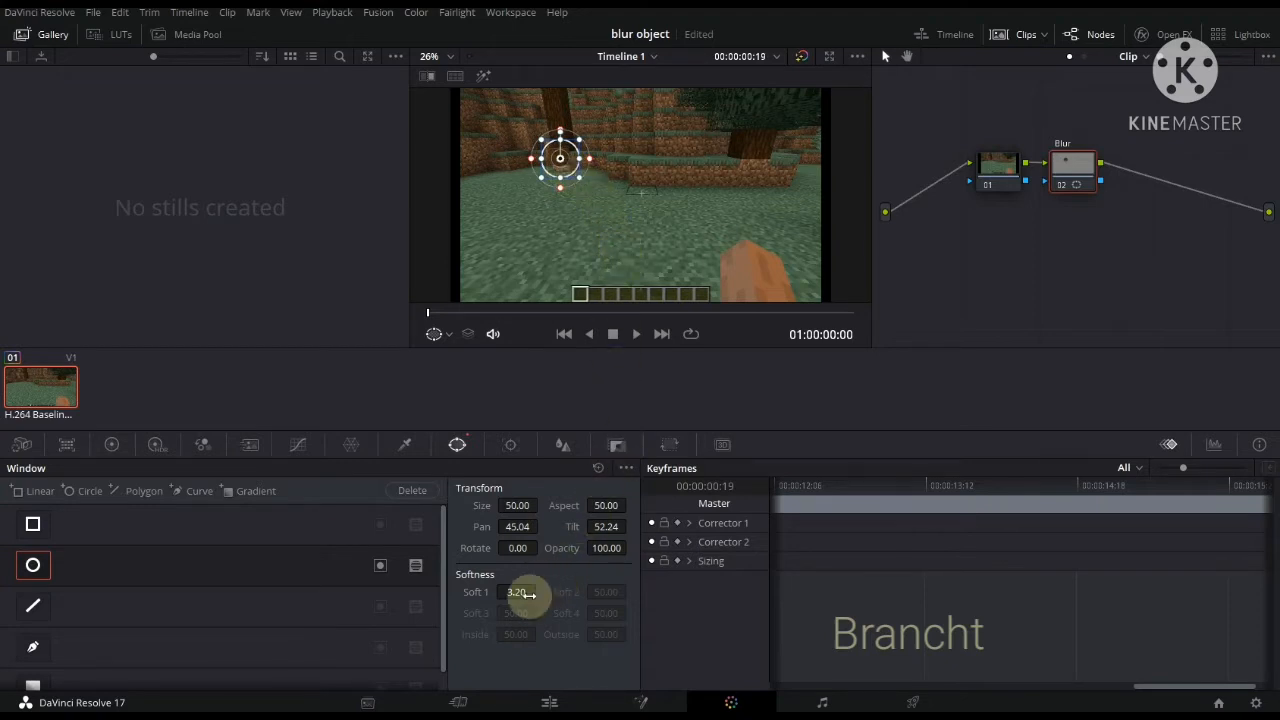
pyautogui.moveTo(520, 592); pyautogui.dragTo(560, 603)
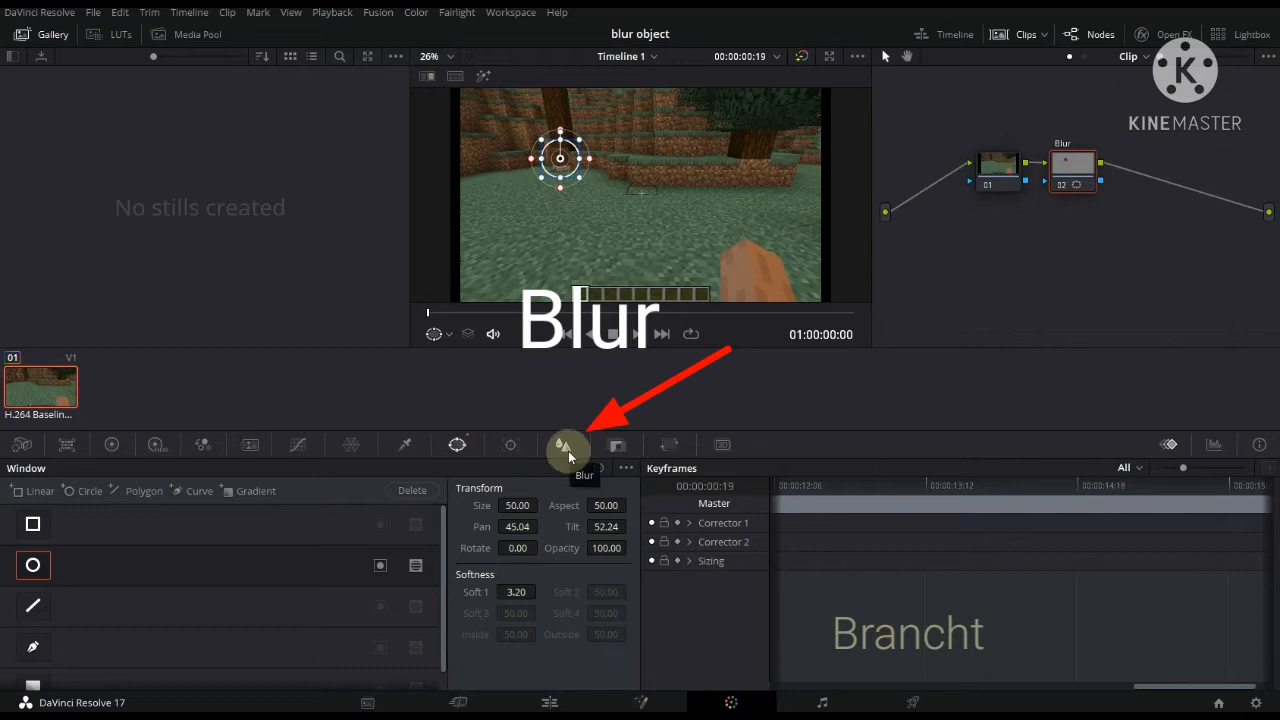
# - Raise the blur radius to 0.99 on all channels and set the circular window's Soft 1 to 1.10
pyautogui.click(563, 447)
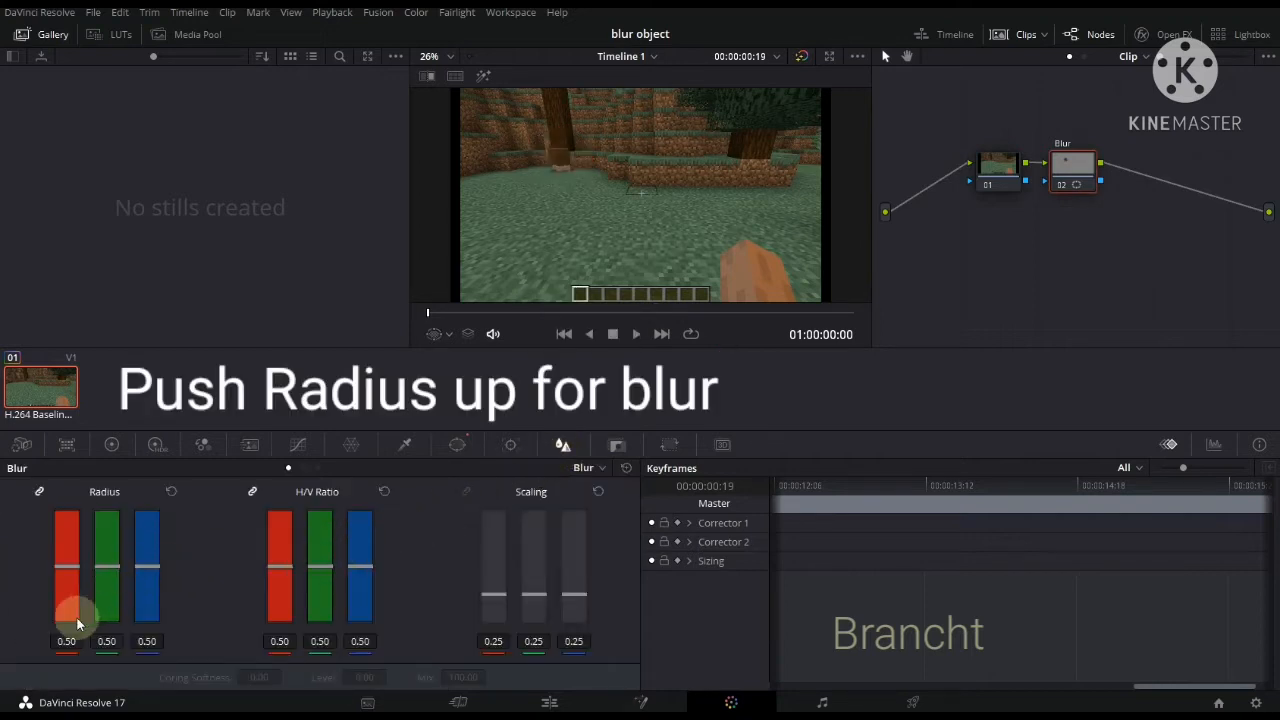
pyautogui.moveTo(79, 568); pyautogui.dragTo(64, 505)
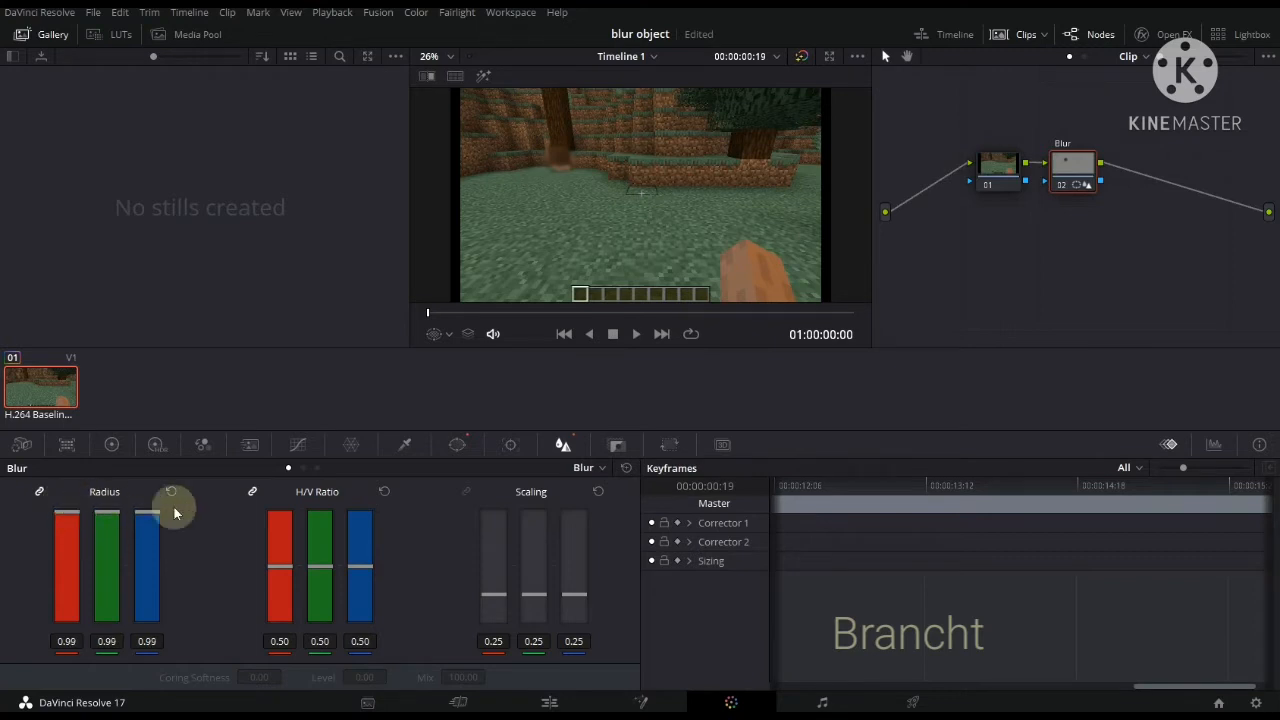
pyautogui.click(457, 444)
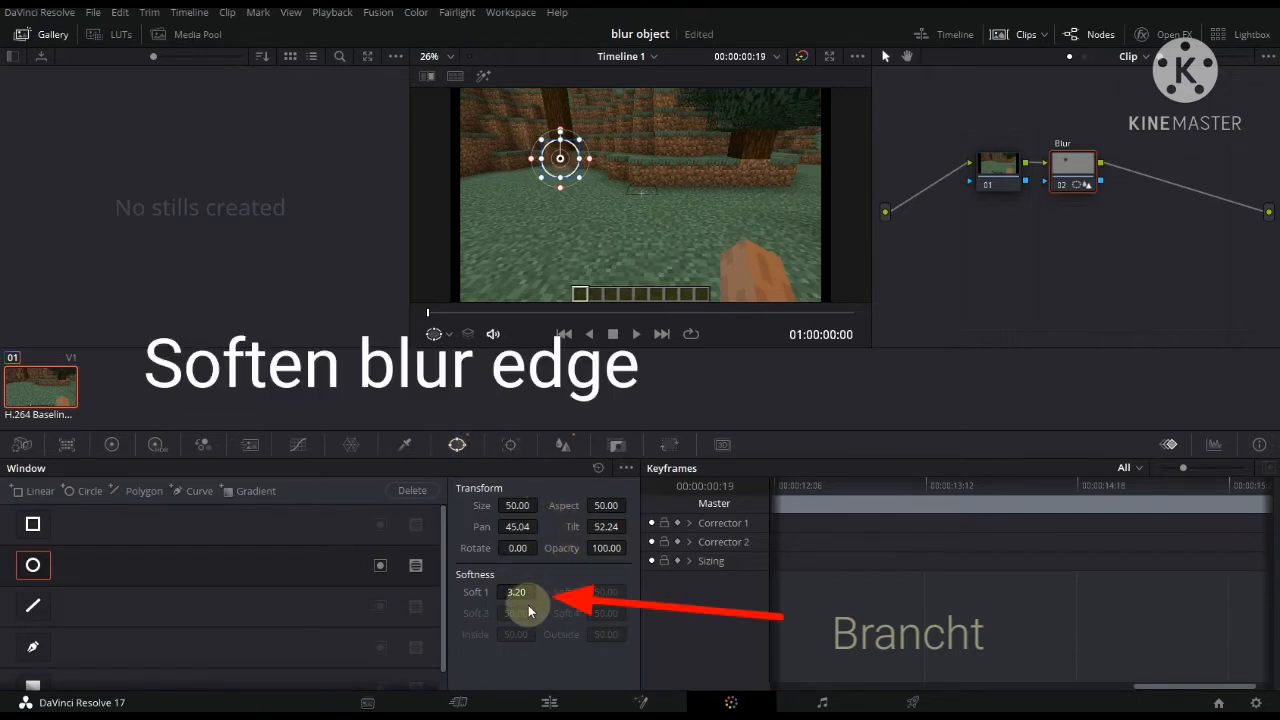
pyautogui.moveTo(530, 612); pyautogui.dragTo(440, 614)
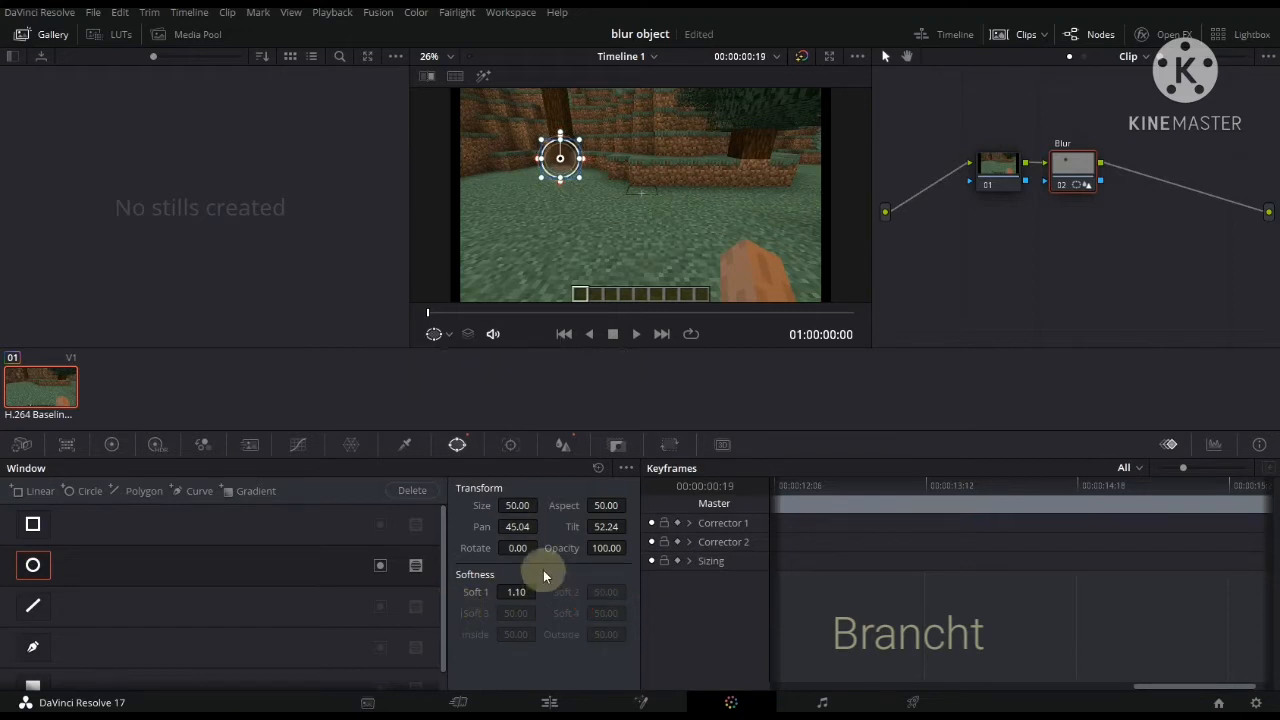
# - Play the start of the clip to check how the blur follows the cow
pyautogui.click(563, 444)
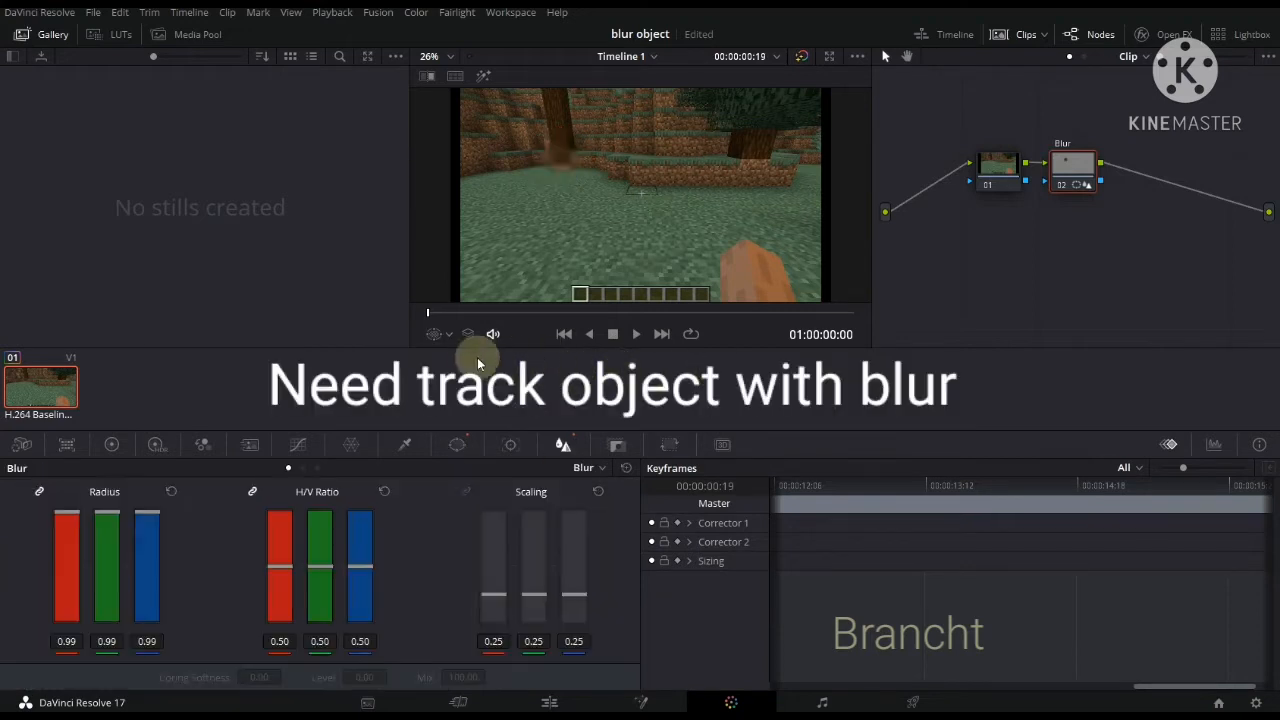
pyautogui.click(636, 337)
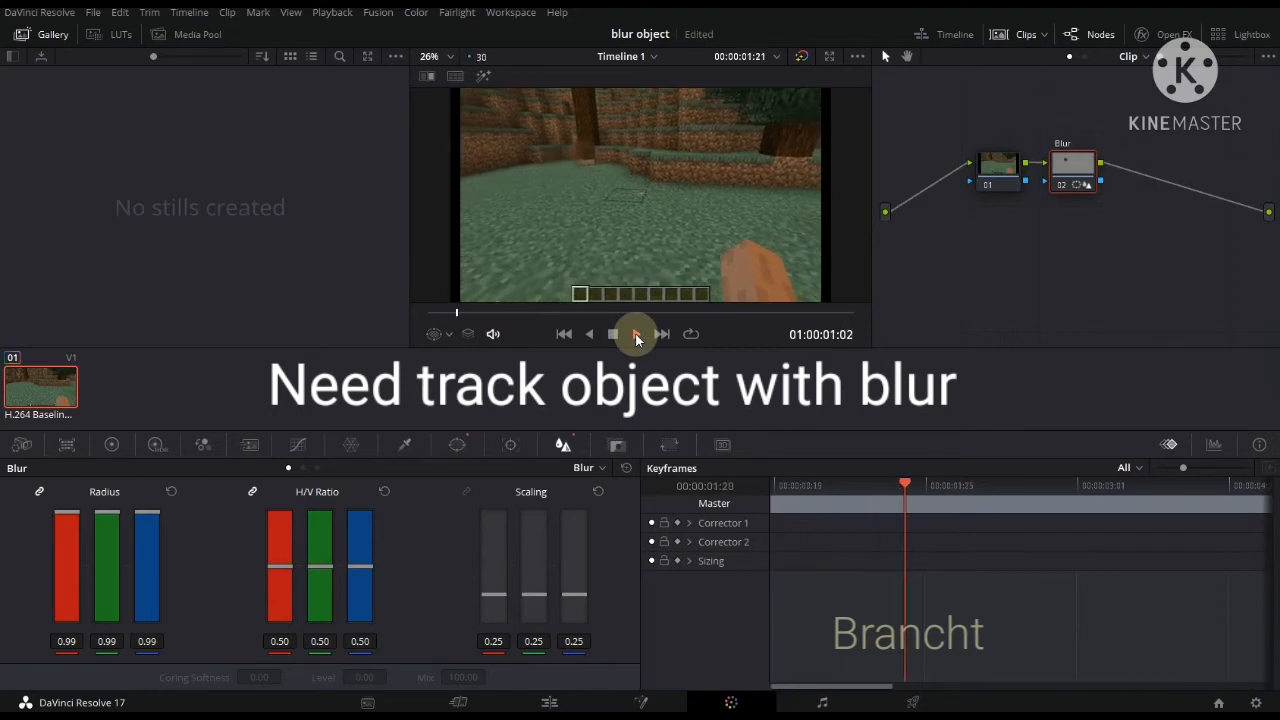
pyautogui.click(619, 338)
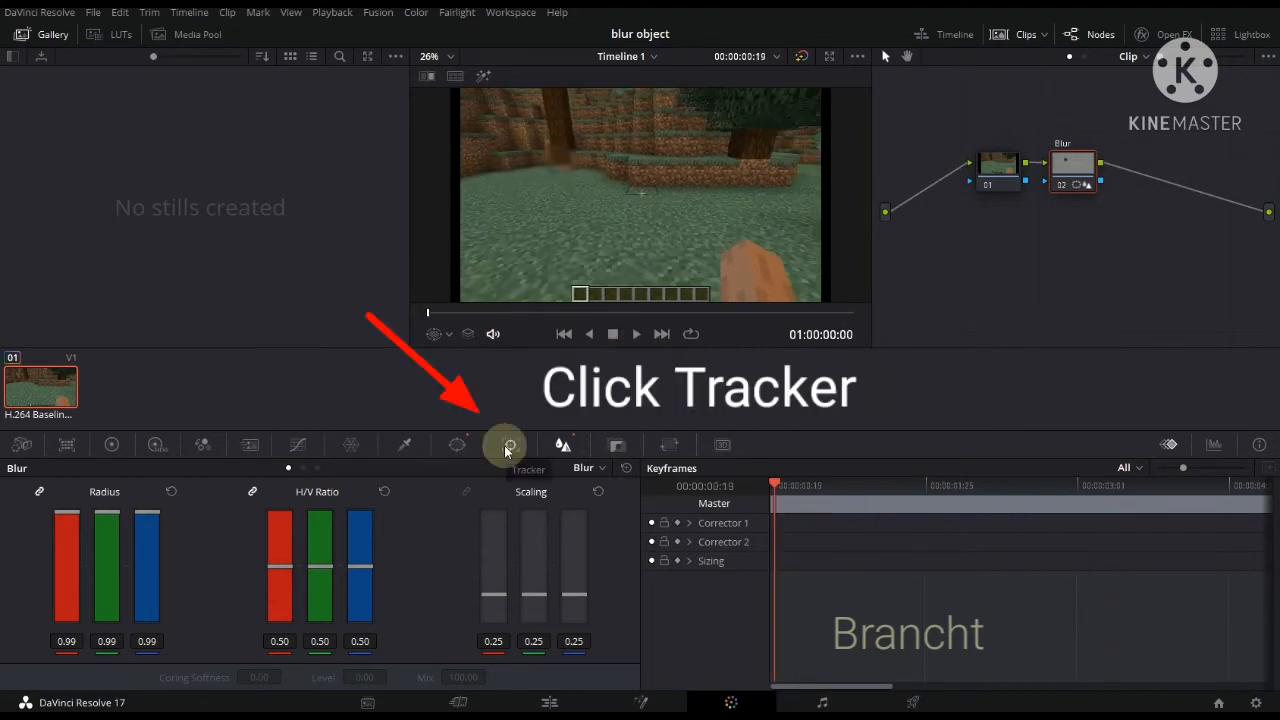
# - Set the window tracker to Frame mode with the playhead at the clip's first frame
pyautogui.click(509, 445)
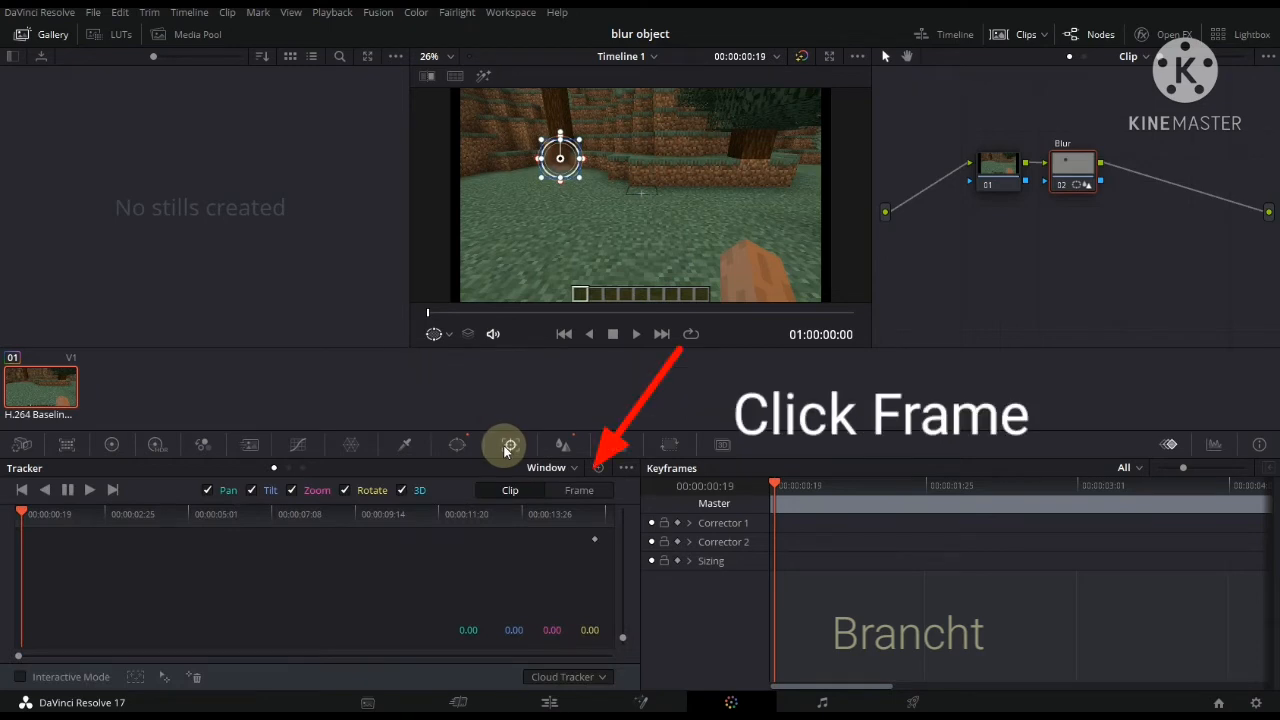
pyautogui.click(580, 492)
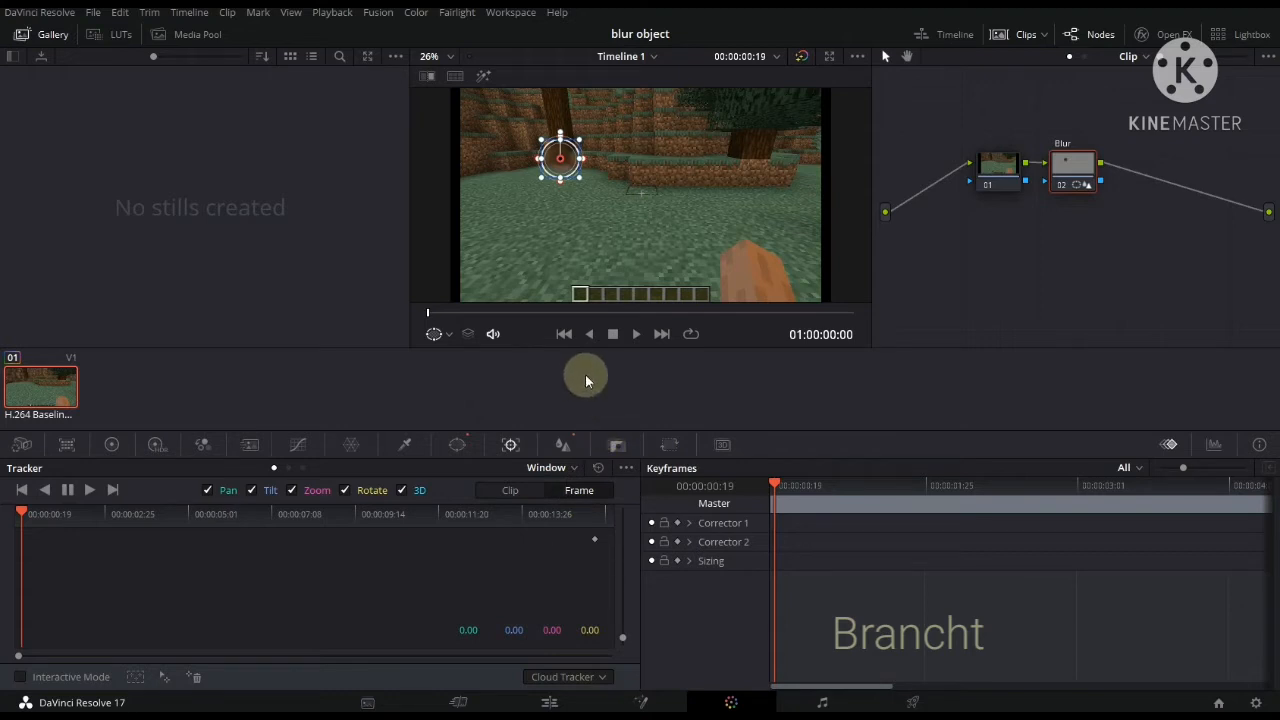
pyautogui.click(21, 505)
pyautogui.click(262, 558)
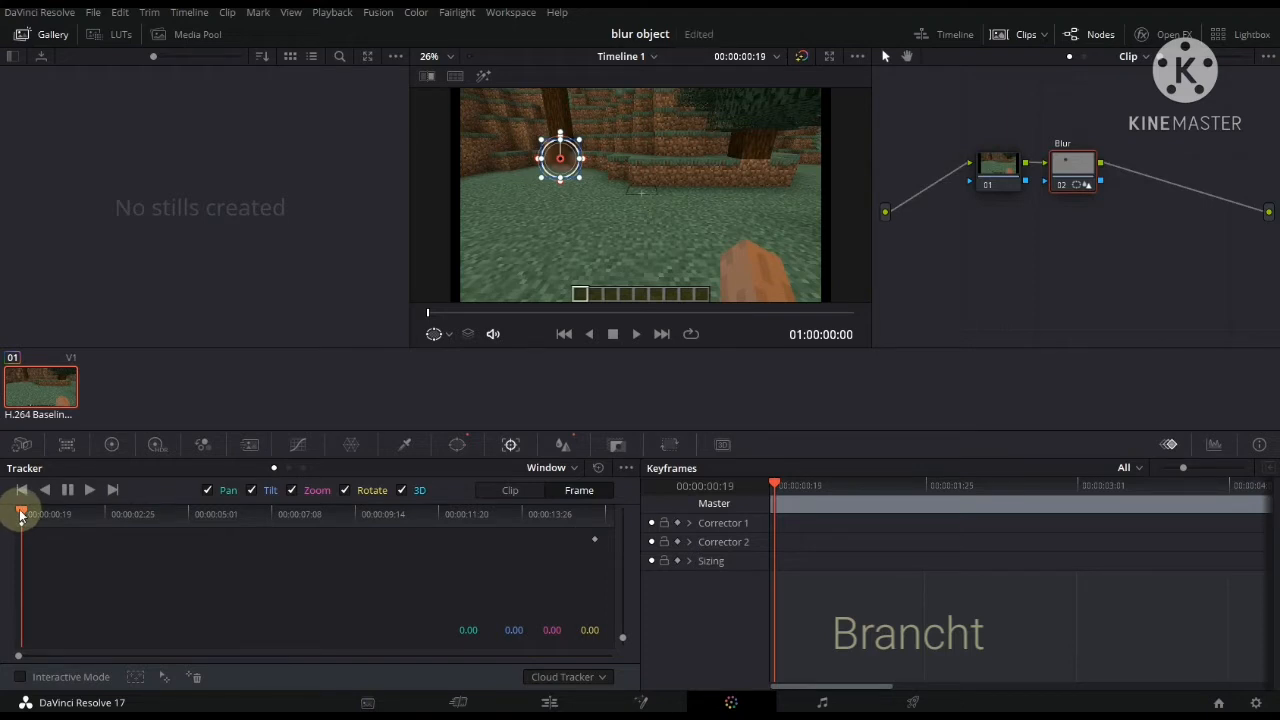
# - Keyframe the circular window's position over the cow at 01:00:00:25, 01:00:00:28 and 01:00:01:07
pyautogui.moveTo(21, 513); pyautogui.dragTo(53, 514)
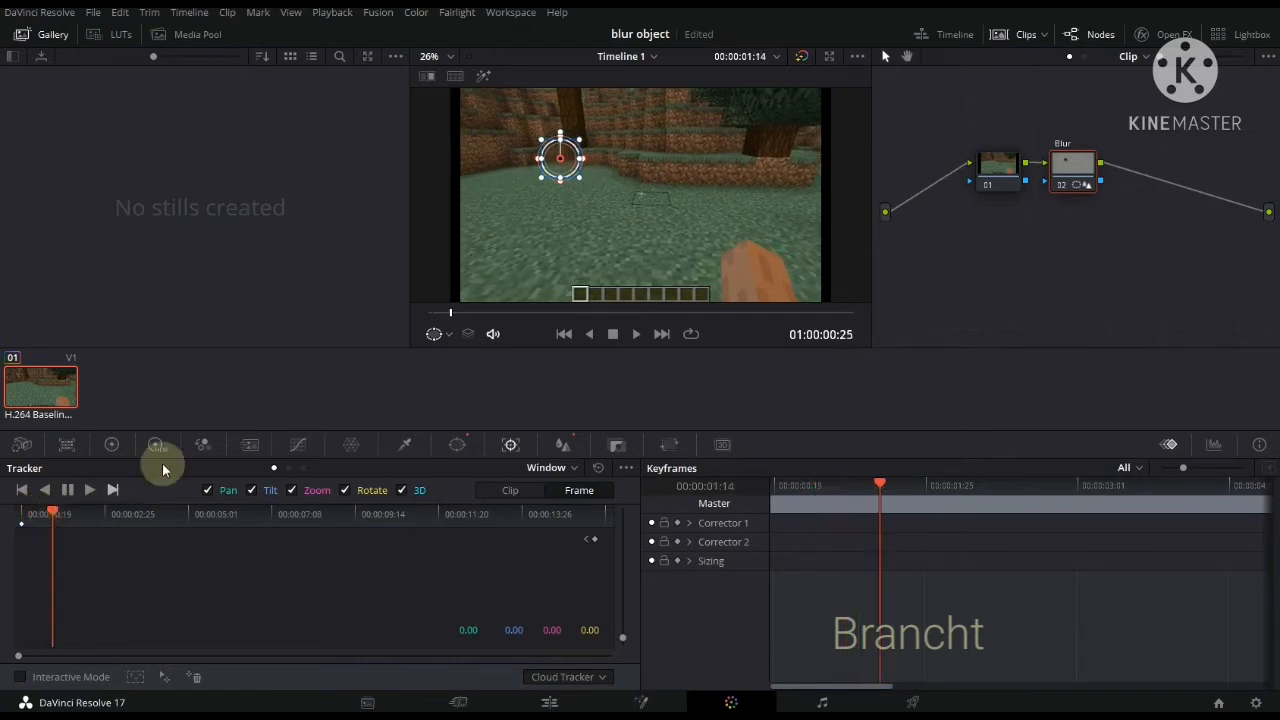
pyautogui.moveTo(564, 153); pyautogui.dragTo(573, 147)
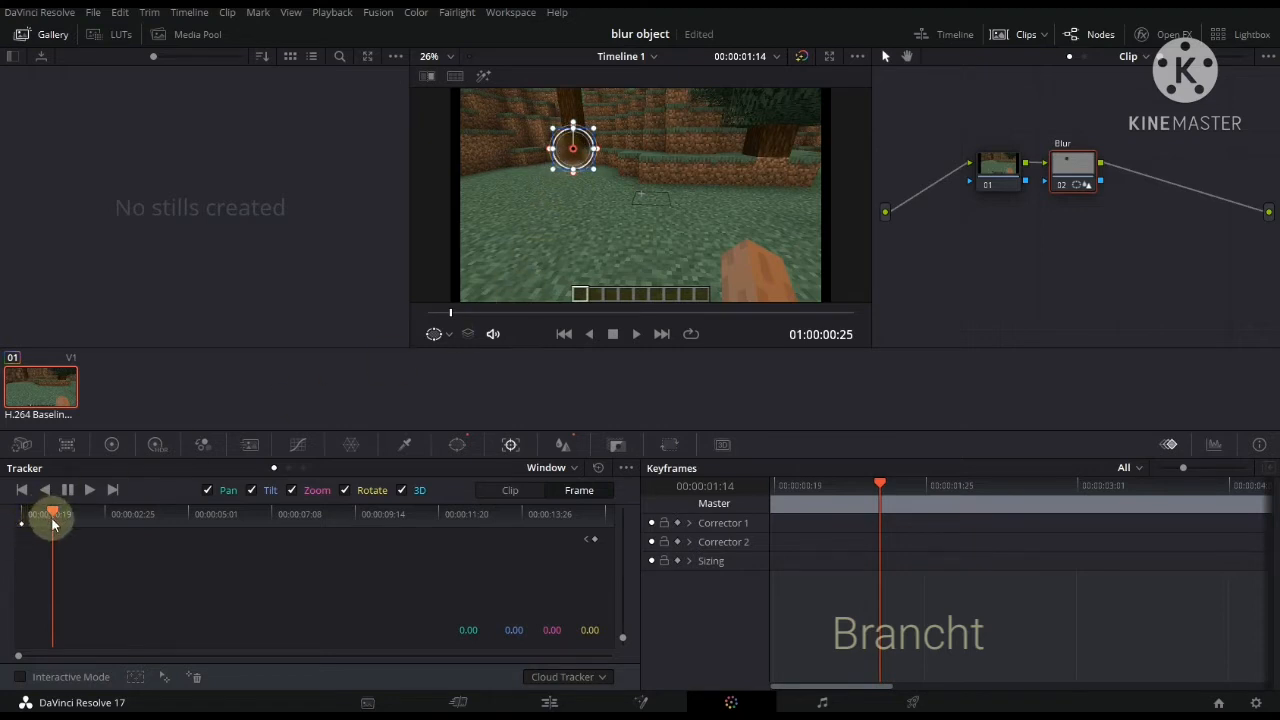
pyautogui.moveTo(55, 513); pyautogui.dragTo(56, 513)
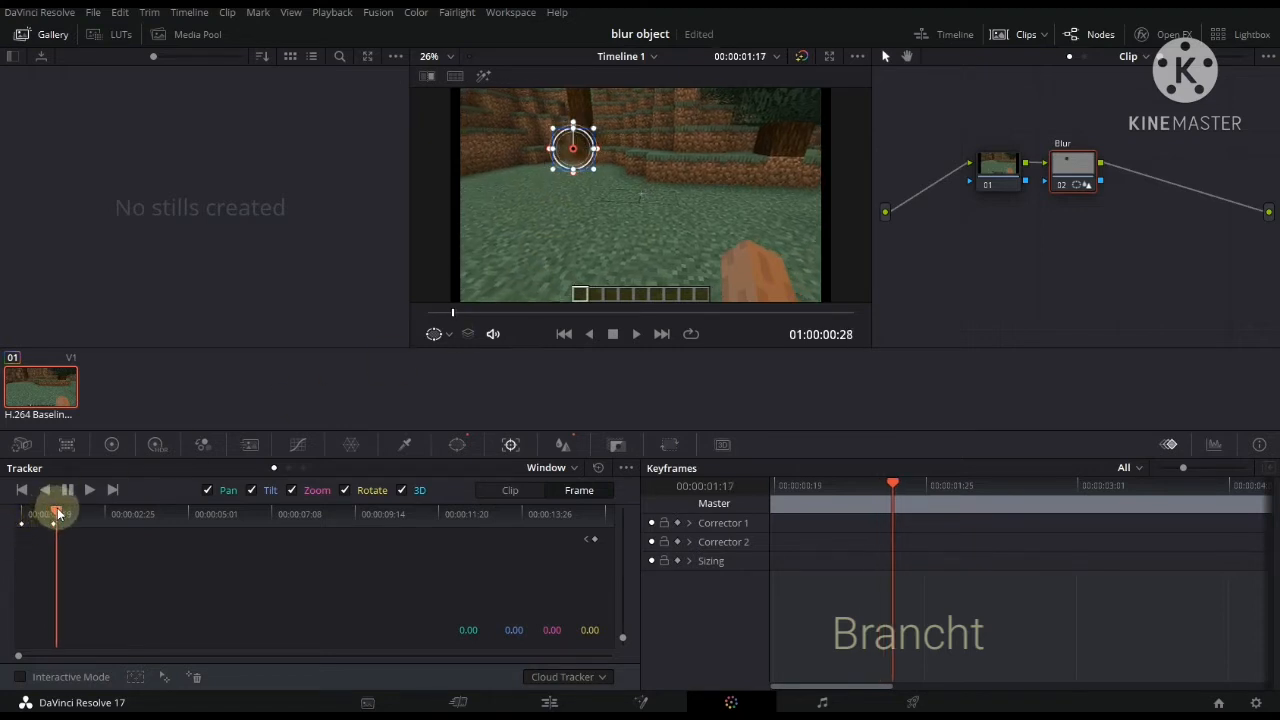
pyautogui.moveTo(557, 166); pyautogui.dragTo(569, 150)
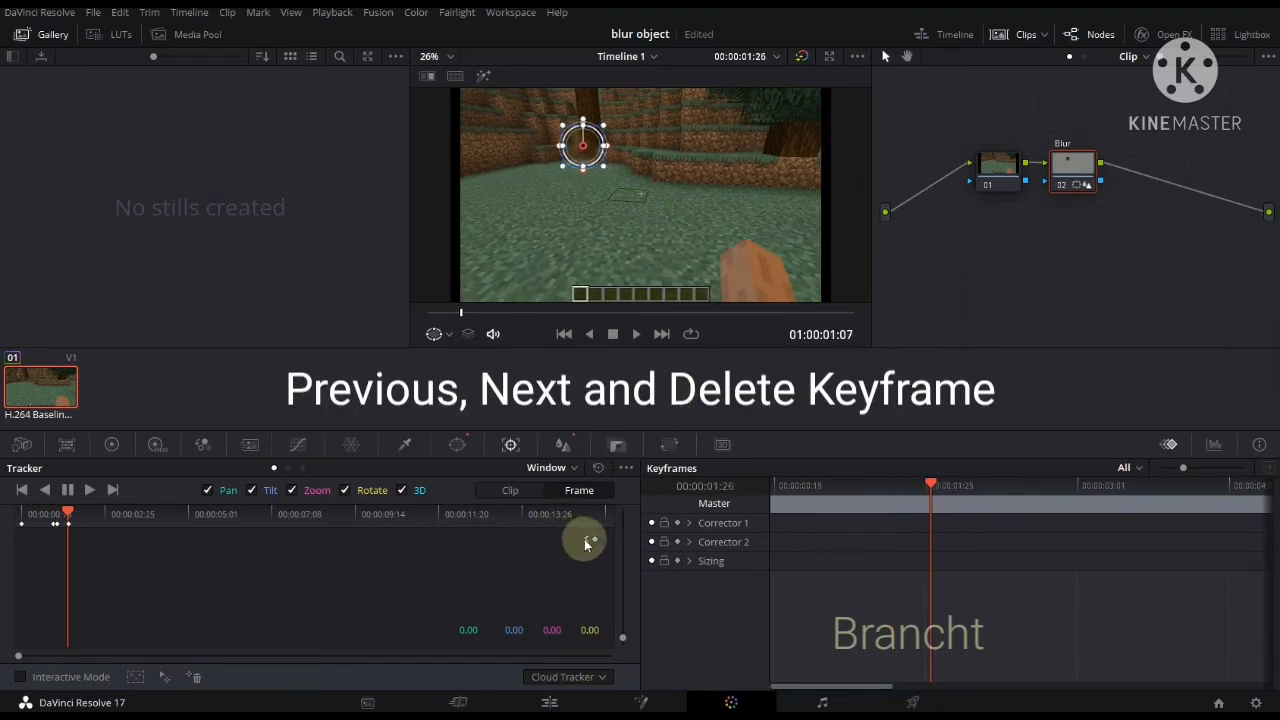
# - Step back and forth through the tracker keyframes and delete the one at 01:00:01:07
pyautogui.click(586, 541)
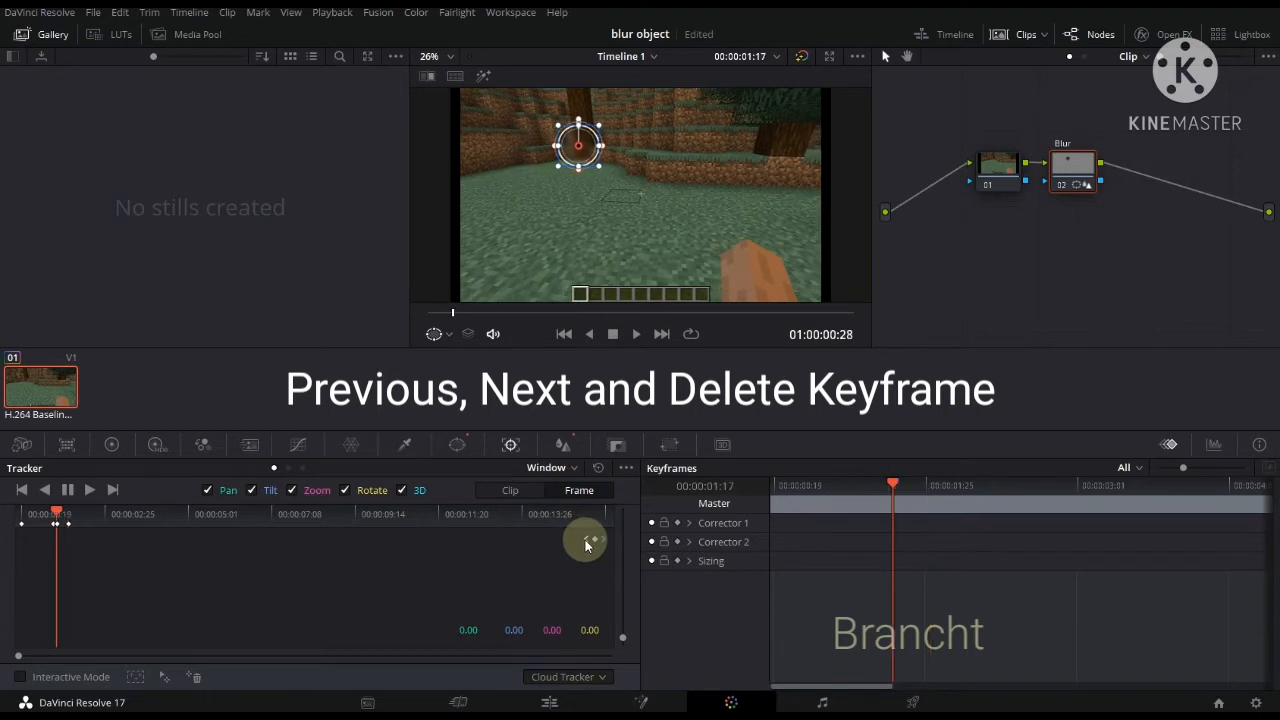
pyautogui.click(586, 541)
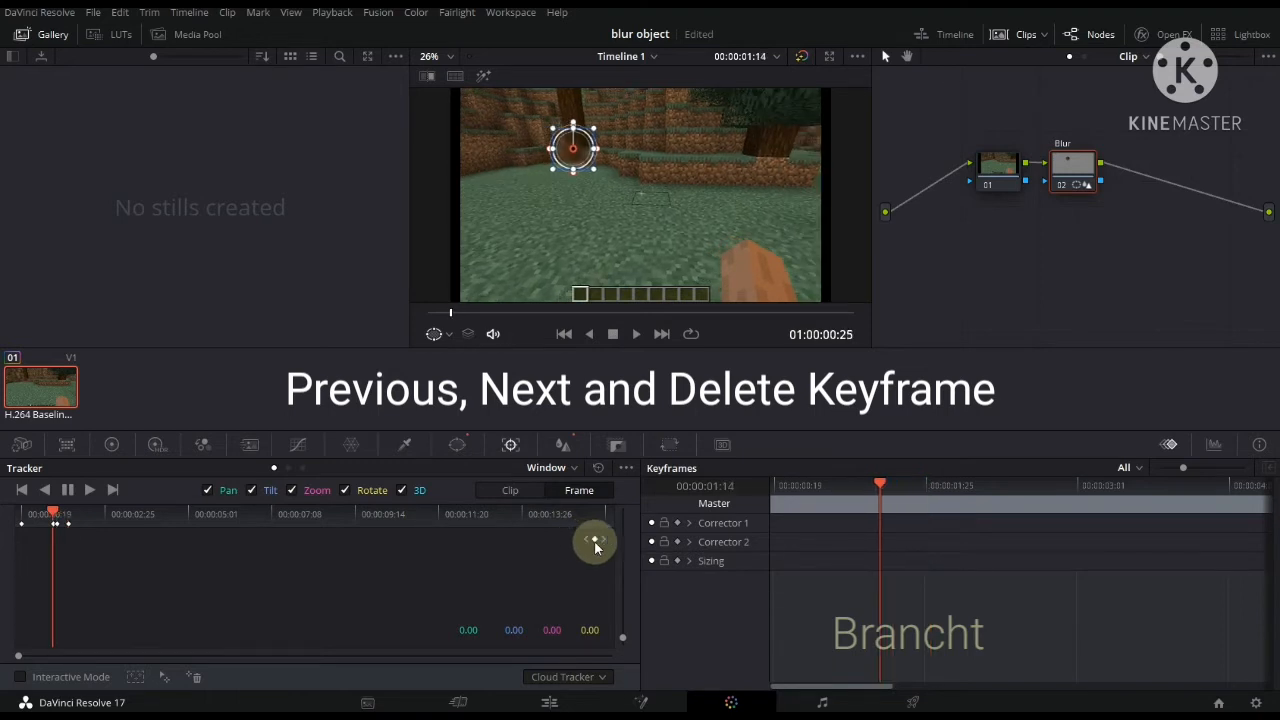
pyautogui.click(604, 543)
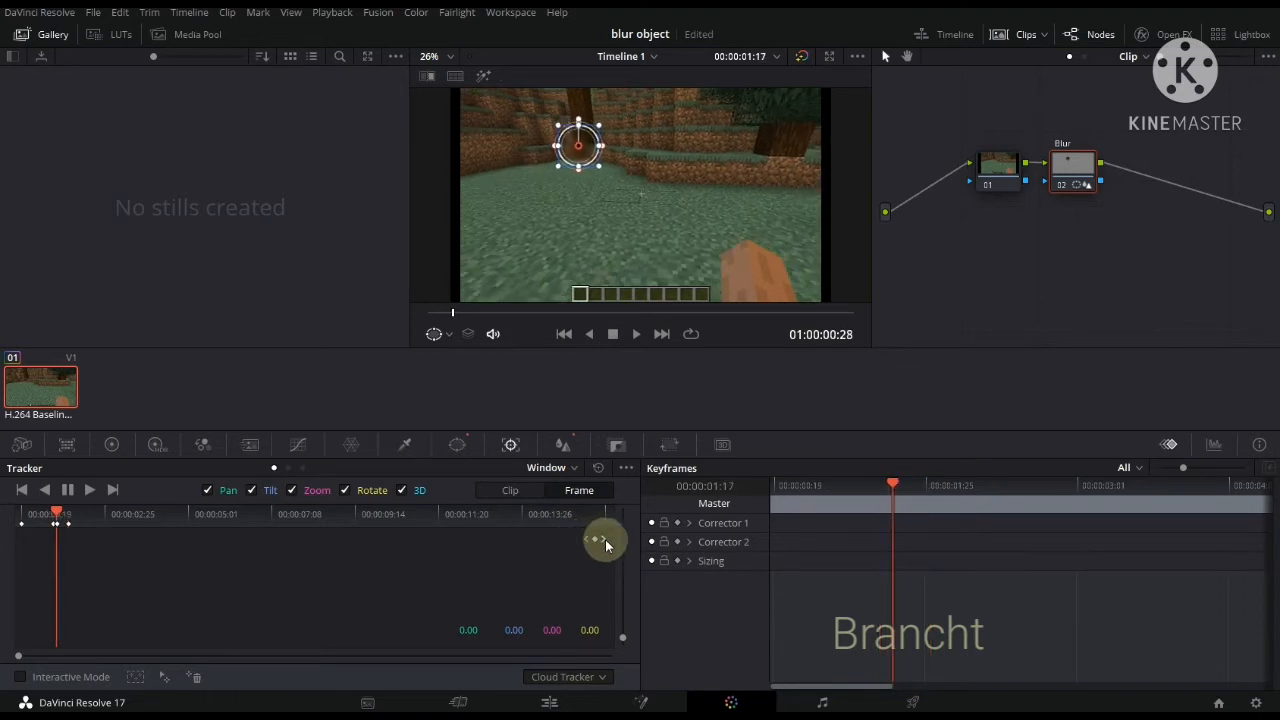
pyautogui.click(604, 541)
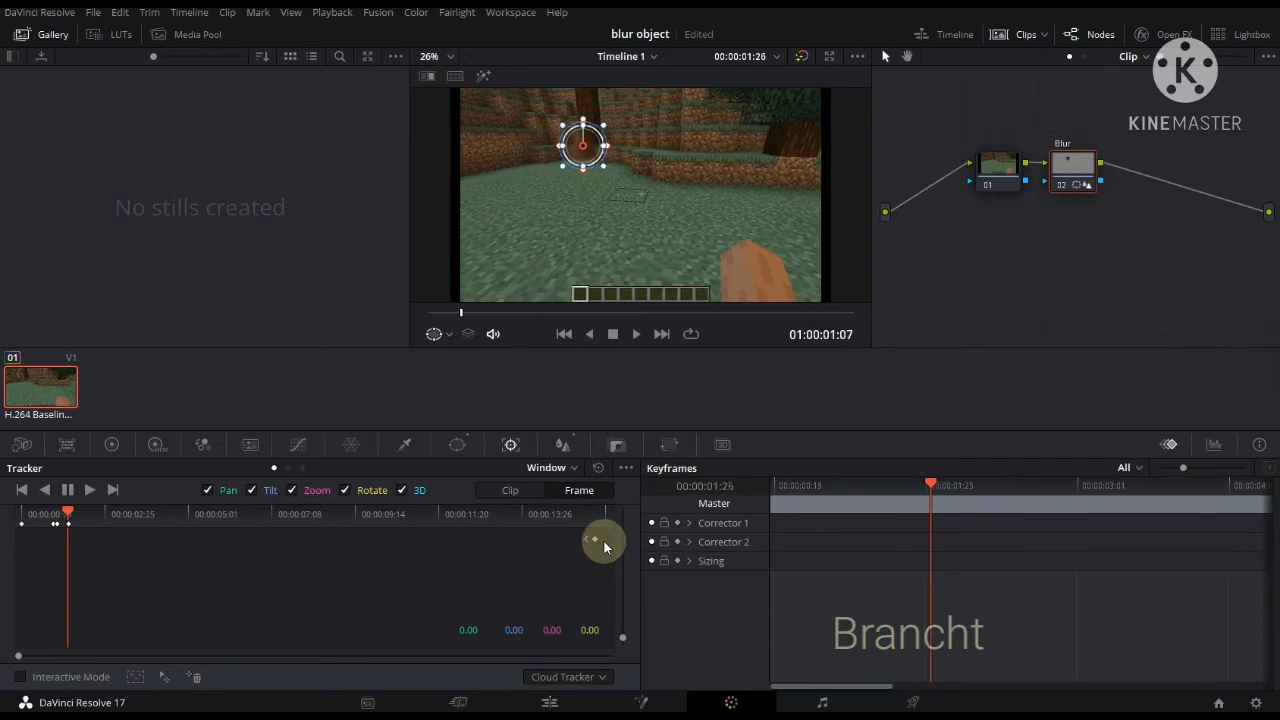
pyautogui.click(627, 468)
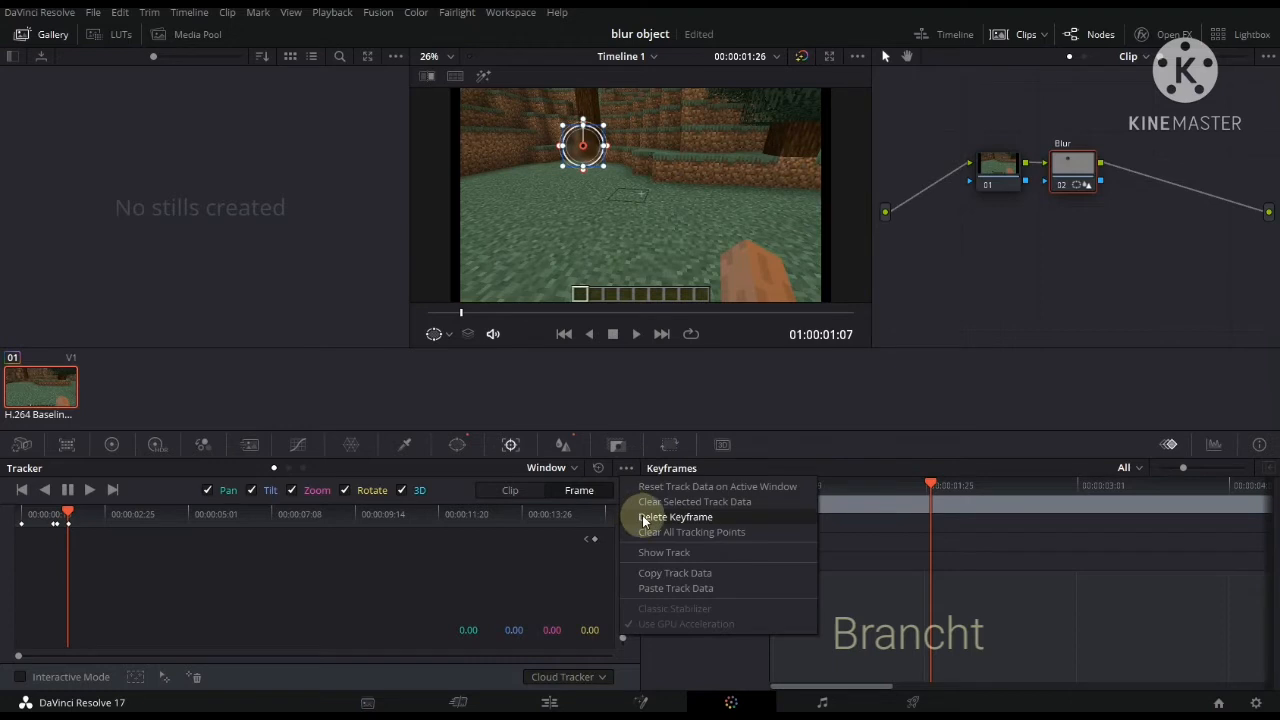
pyautogui.click(642, 515)
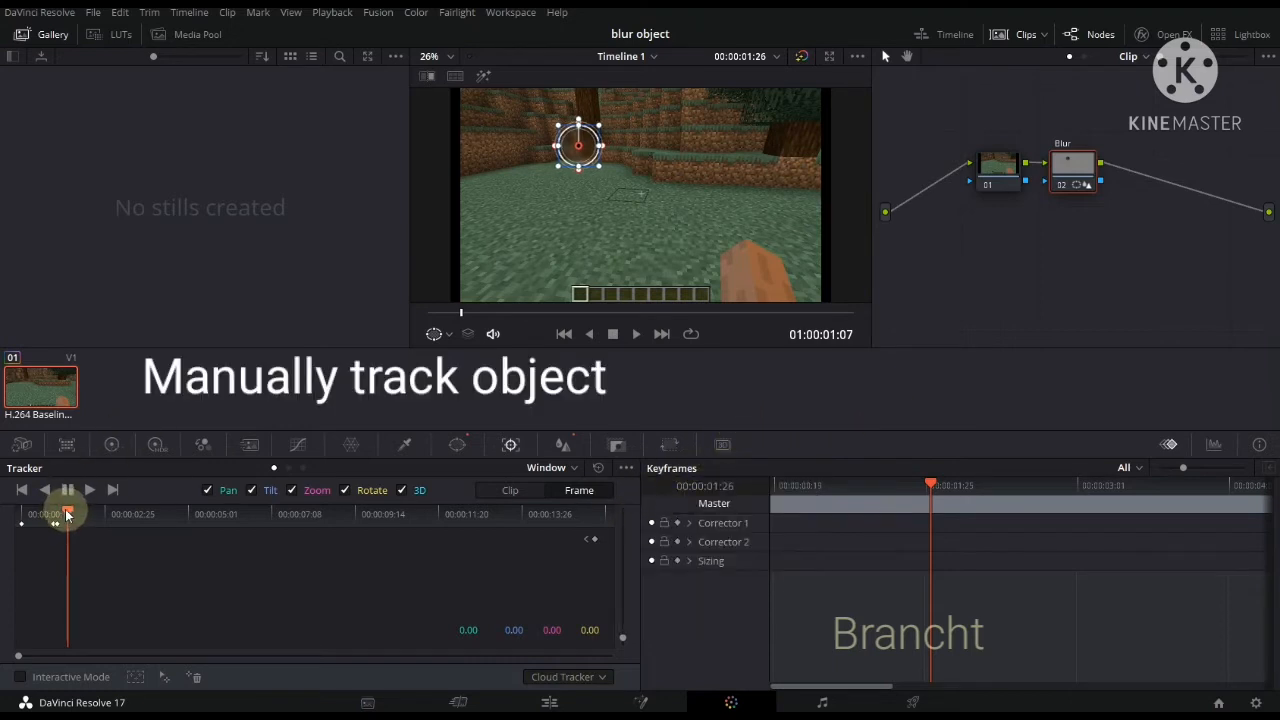
# - Move the circular window back onto the cow at 01:00:01:08 to keyframe its position there
pyautogui.moveTo(67, 514); pyautogui.dragTo(69, 514)
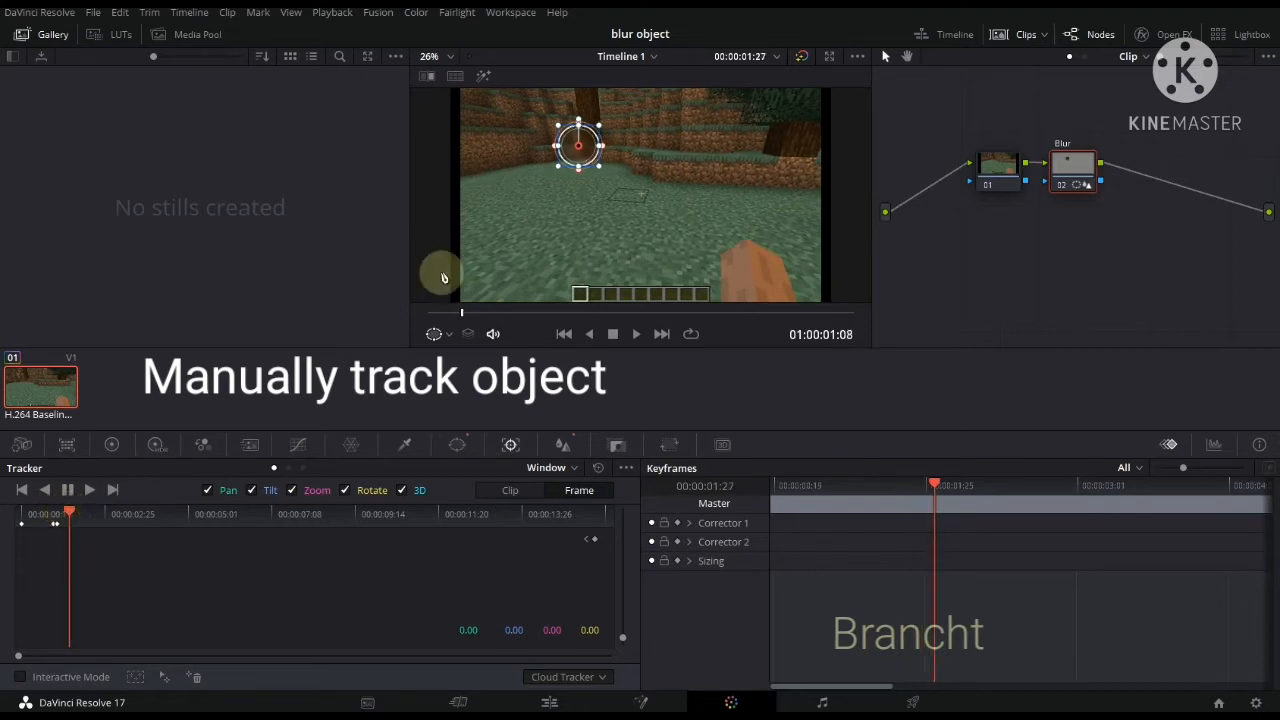
pyautogui.moveTo(578, 146); pyautogui.dragTo(586, 142)
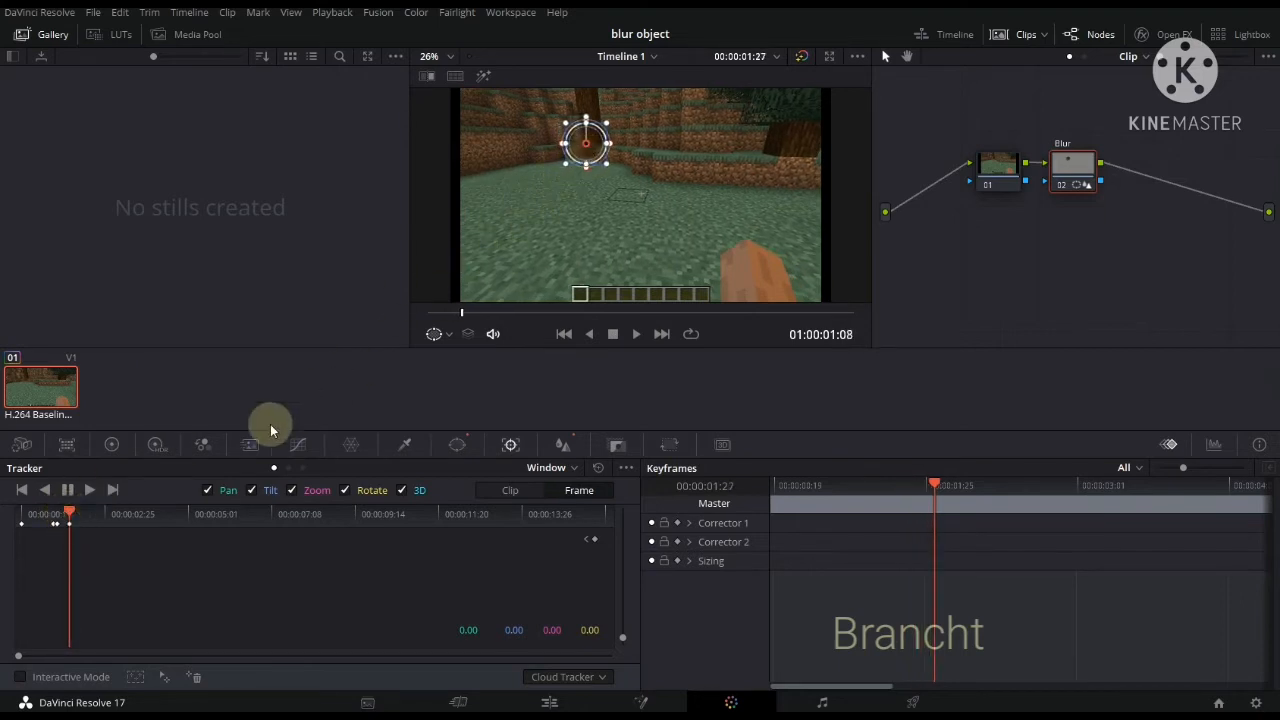
# - Keyframe the circular window's position over the moving cow at 01:00:01:26, 01:00:02:13 and 01:00:02:23
pyautogui.click(70, 514)
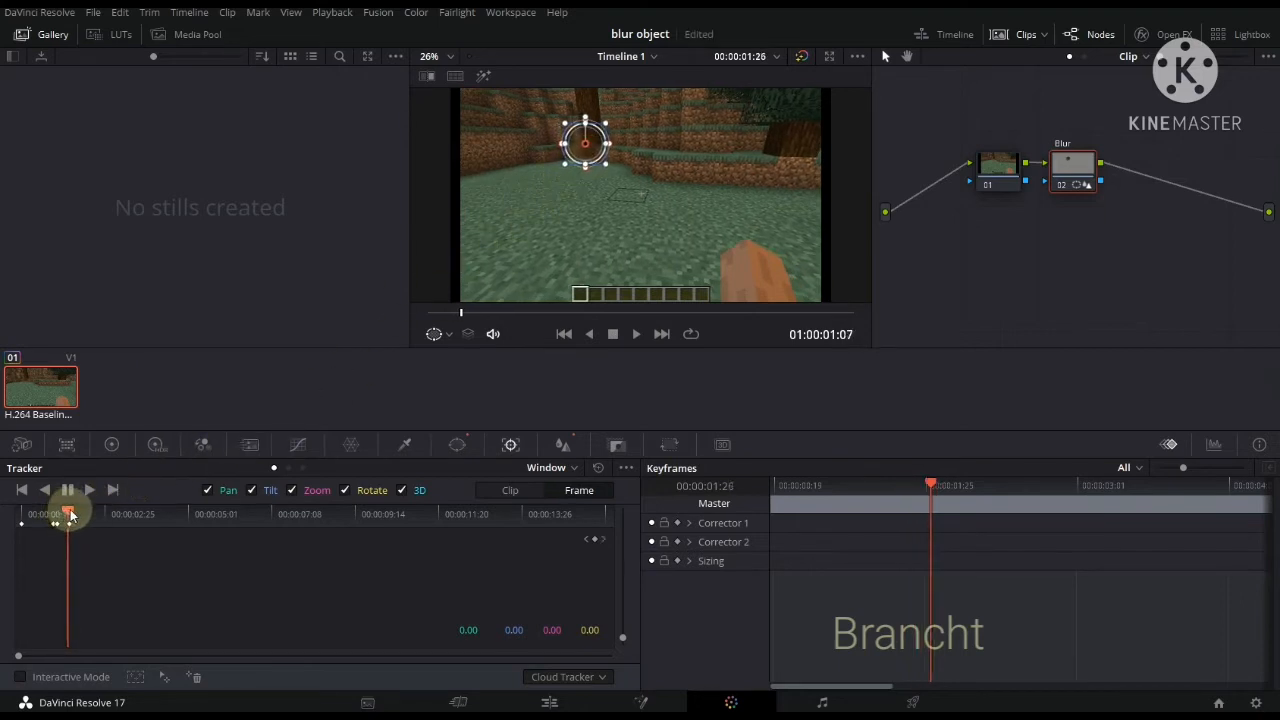
pyautogui.moveTo(70, 514); pyautogui.dragTo(93, 515)
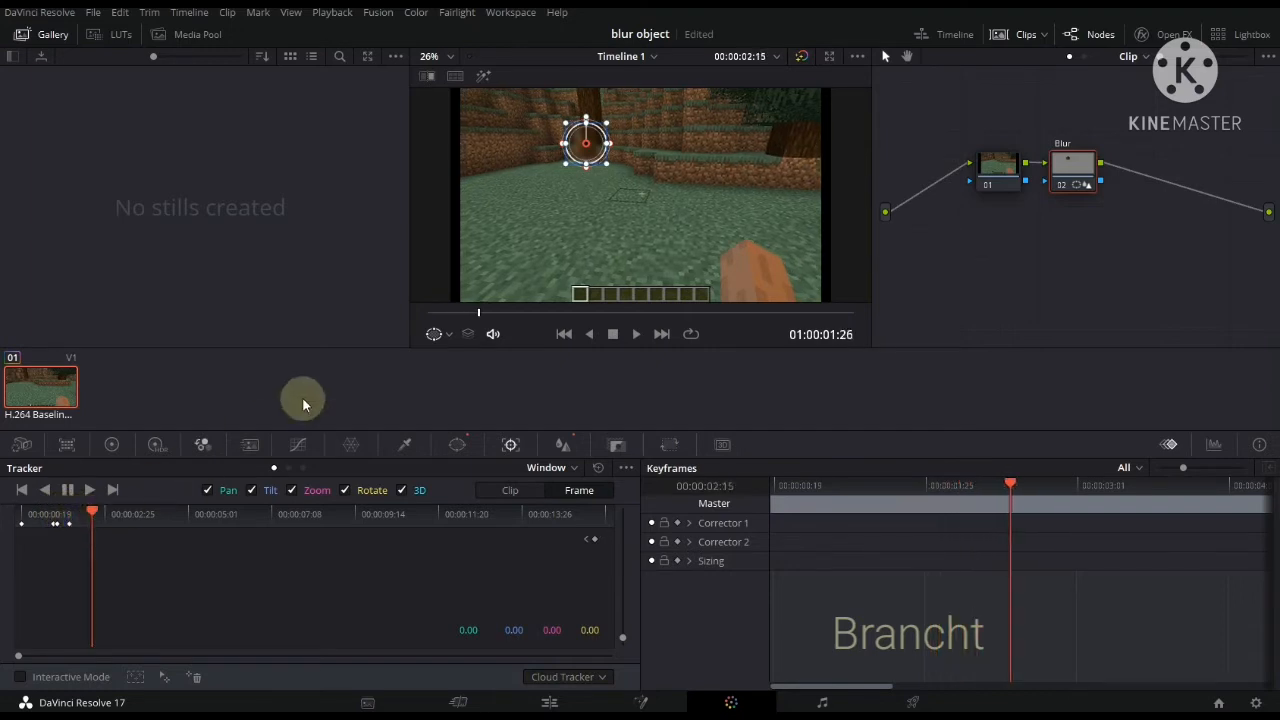
pyautogui.moveTo(588, 150); pyautogui.dragTo(592, 155)
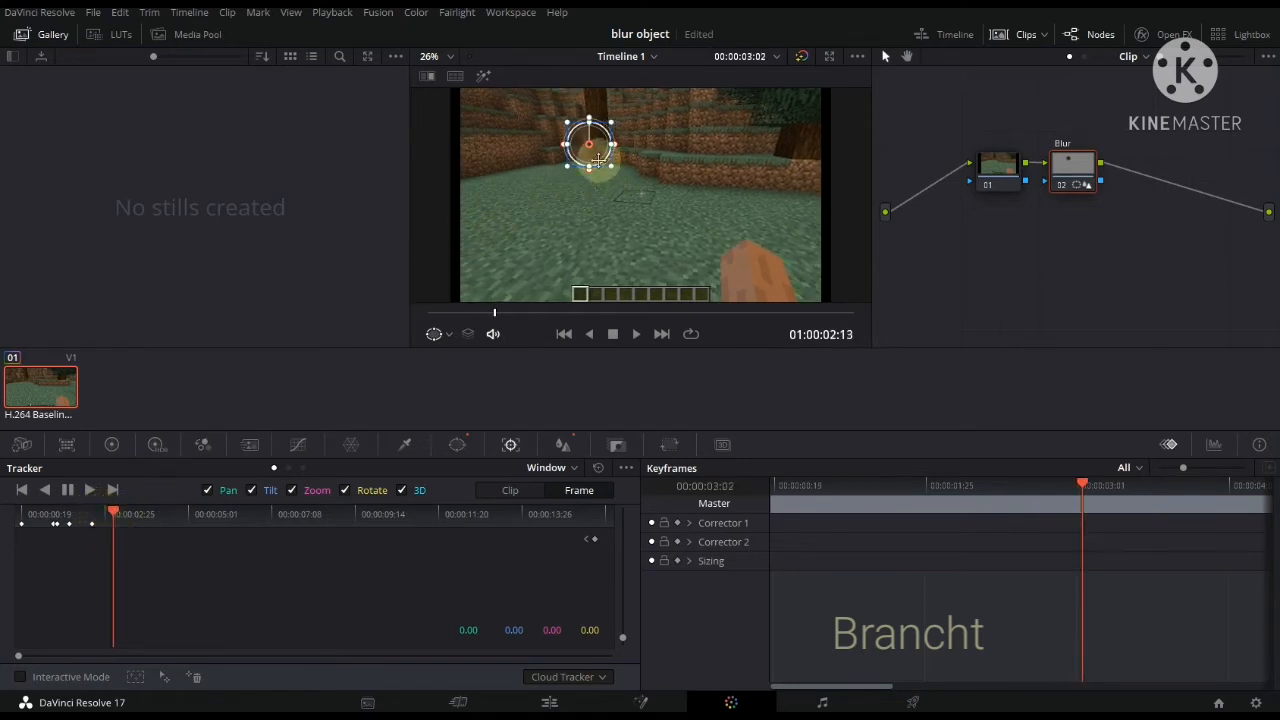
pyautogui.moveTo(599, 161); pyautogui.dragTo(604, 162)
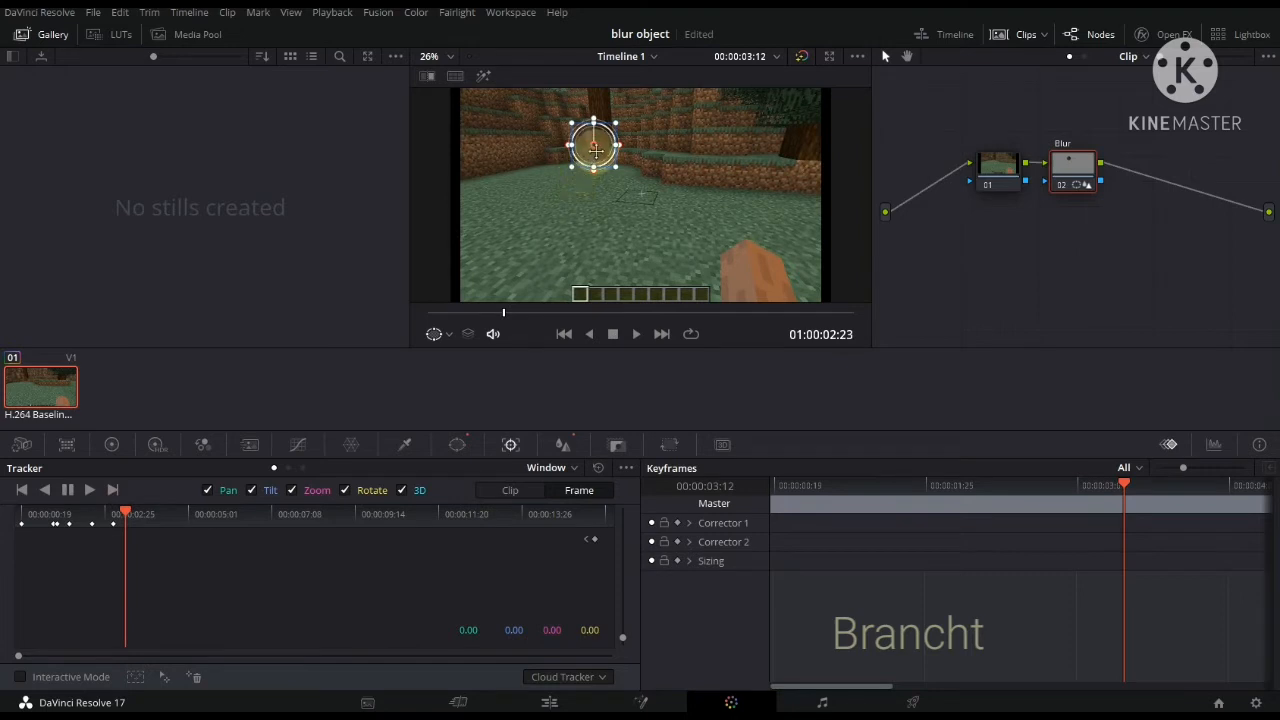
pyautogui.moveTo(595, 150); pyautogui.dragTo(599, 150)
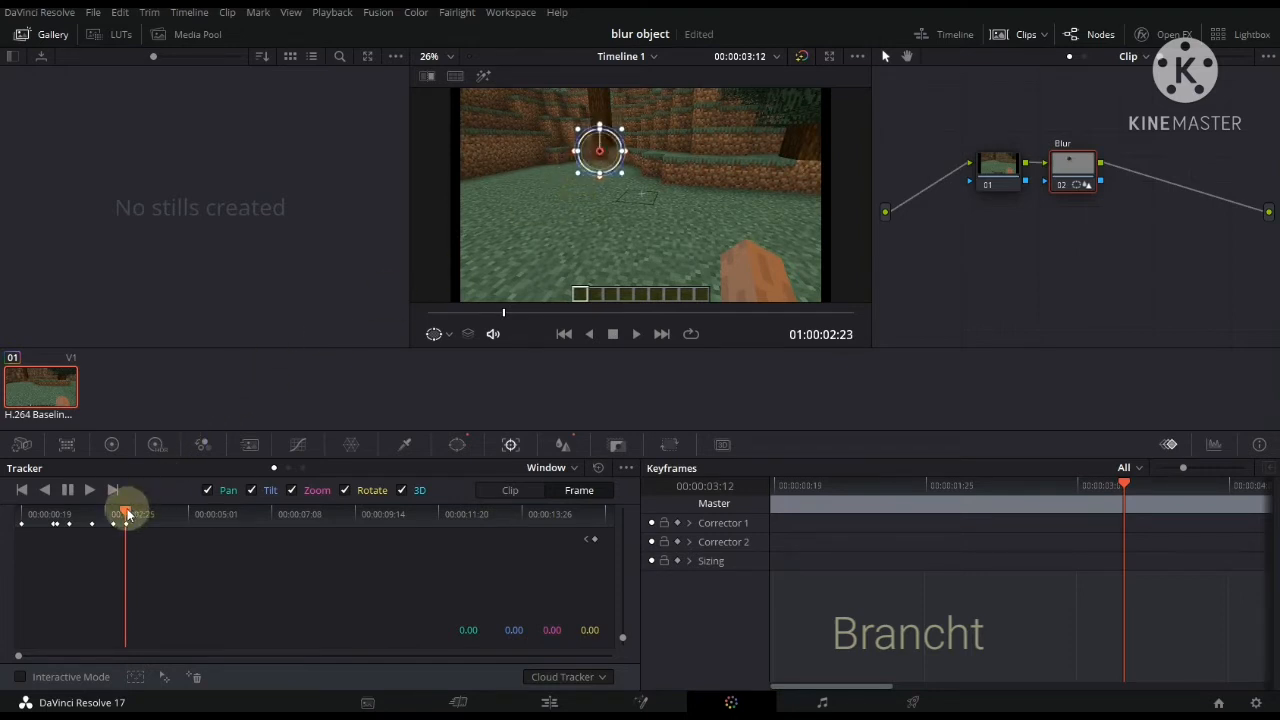
# - Shrink the circular window slightly around the cow at 01:00:04:19, and undo that resize
pyautogui.moveTo(125, 515); pyautogui.dragTo(180, 514)
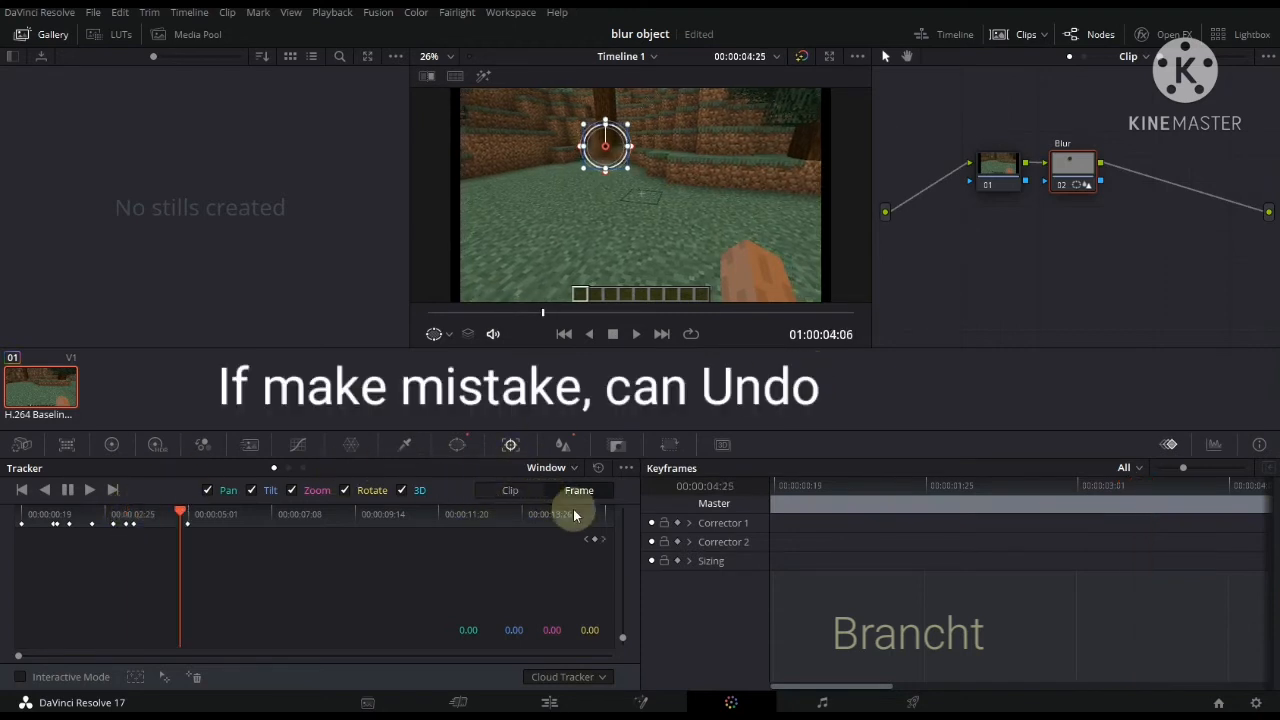
pyautogui.click(602, 539)
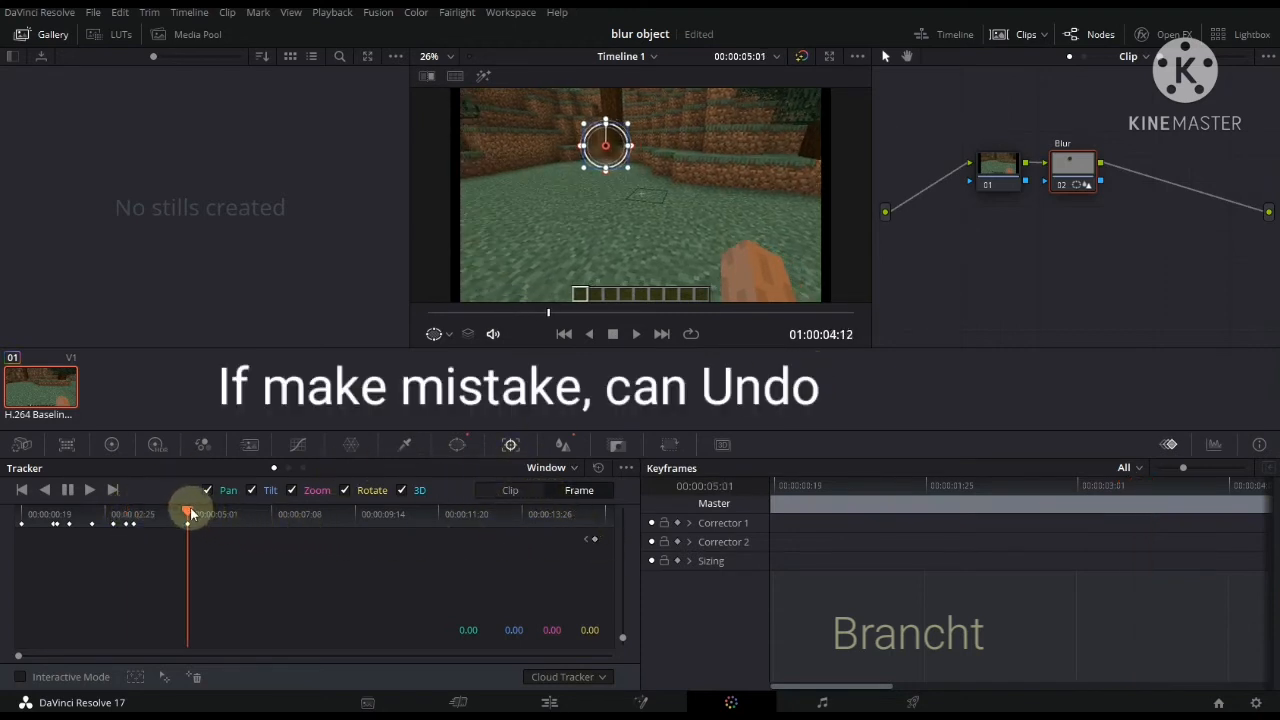
pyautogui.moveTo(189, 514); pyautogui.dragTo(197, 514)
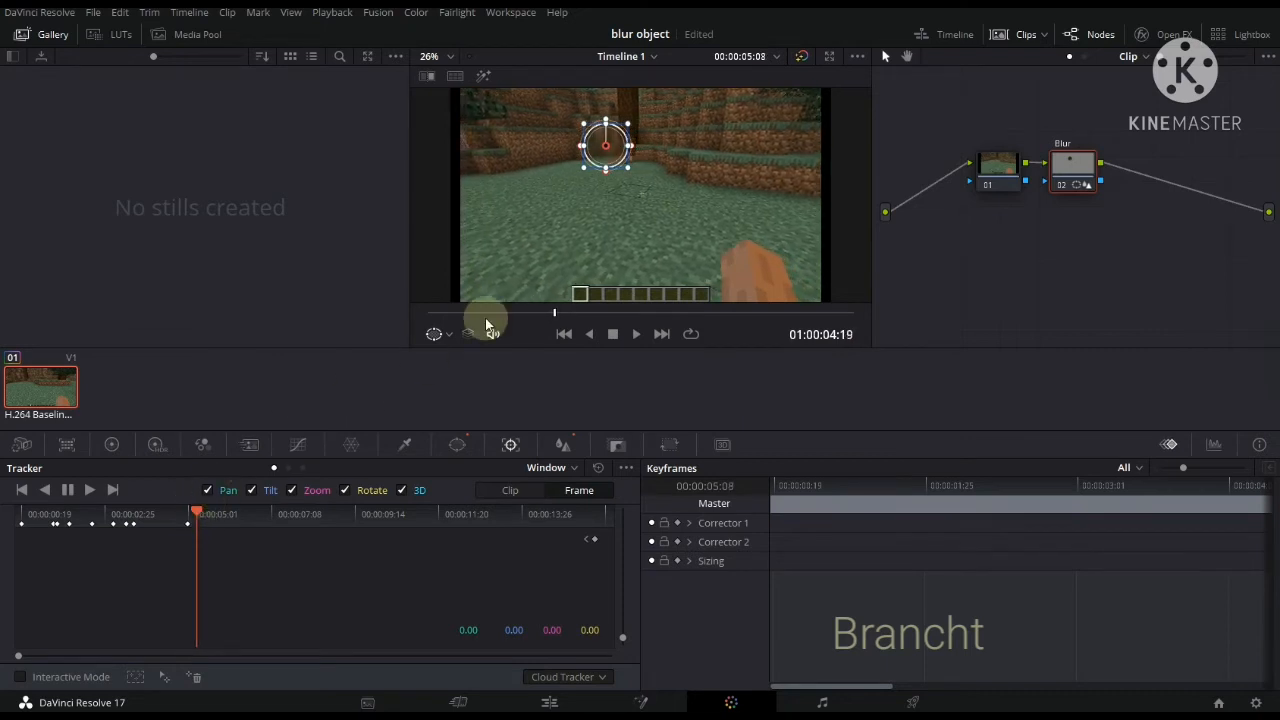
pyautogui.moveTo(628, 169); pyautogui.dragTo(624, 164)
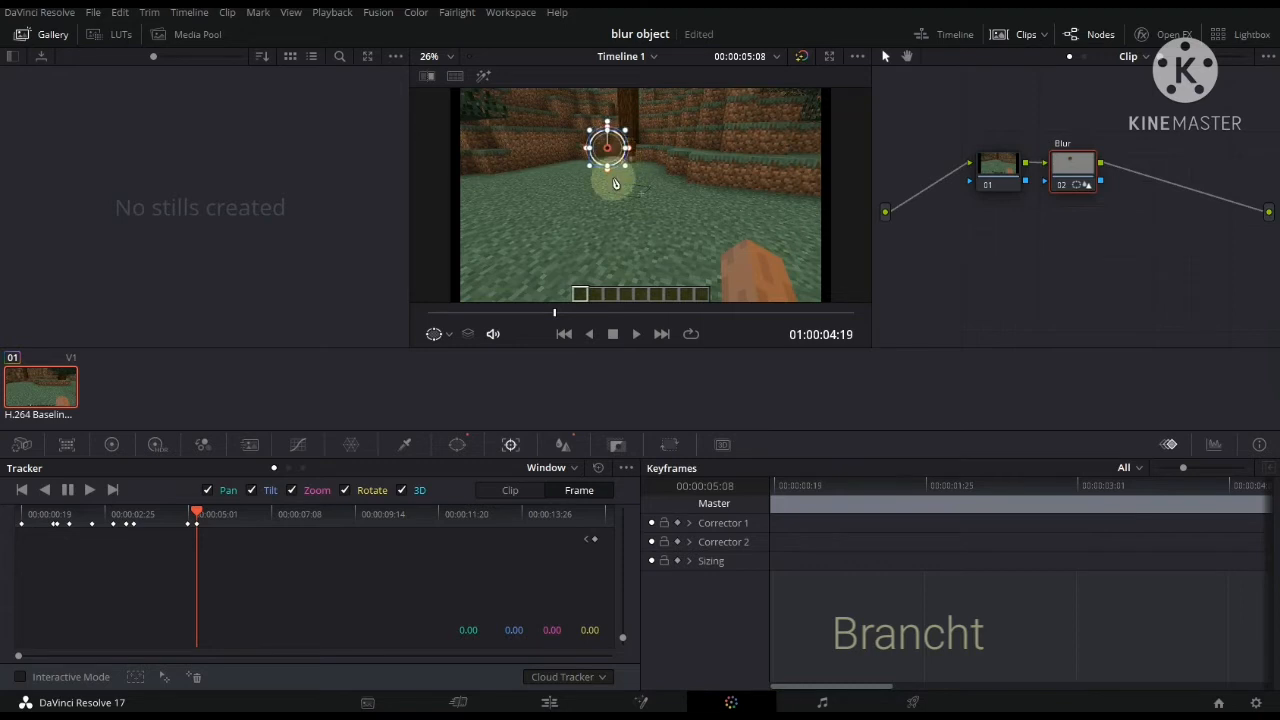
pyautogui.click(119, 14)
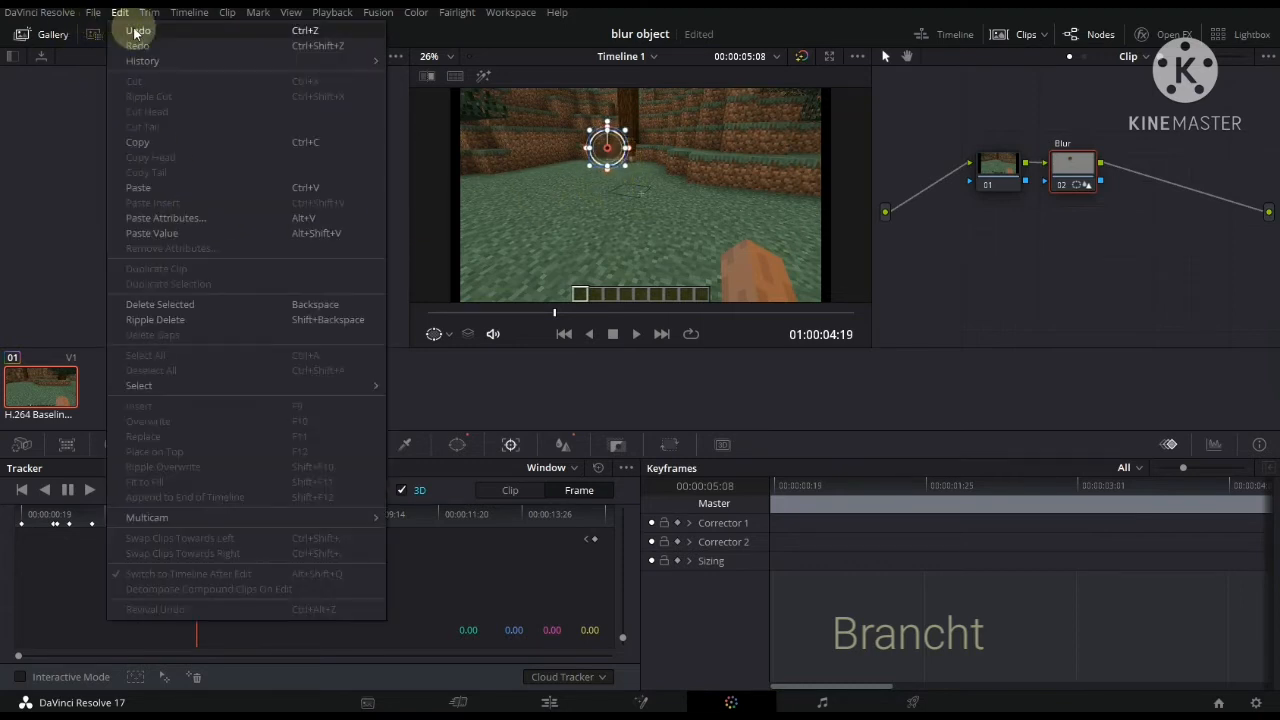
pyautogui.click(132, 34)
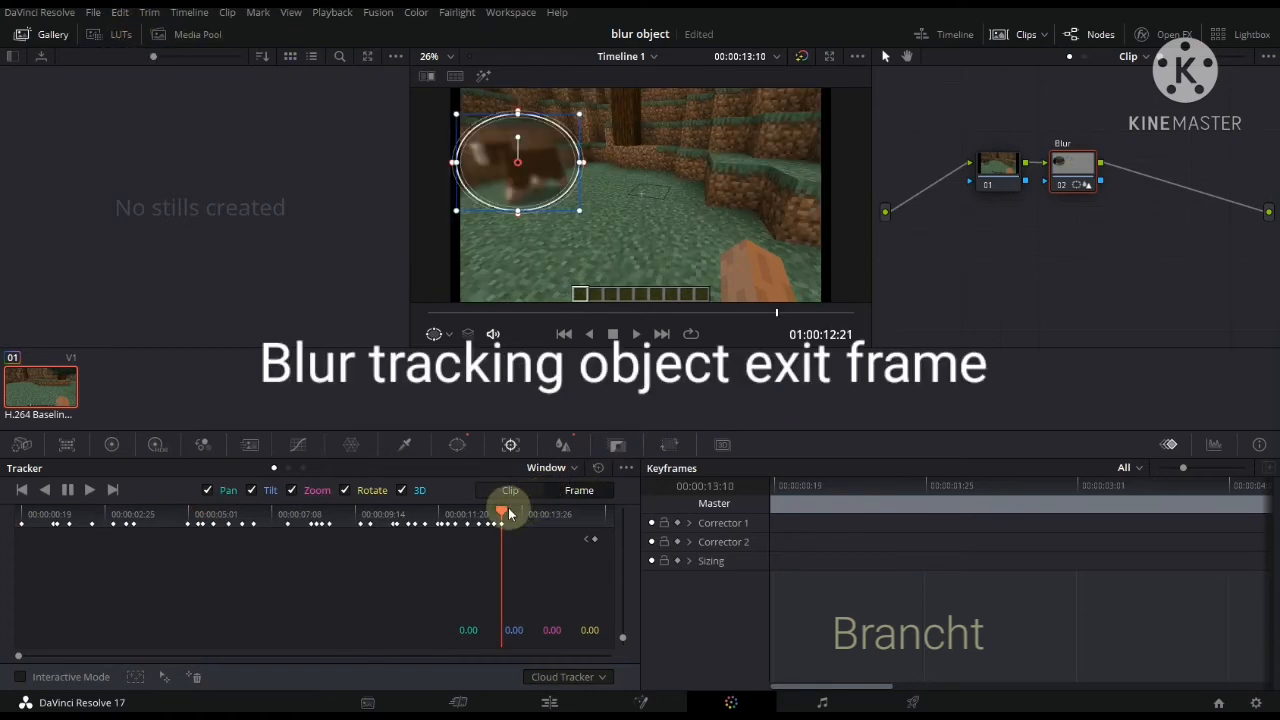
# - Move the oval window with the cow toward the frame's left edge to keyframe it at 01:00:12:26 and 01:00:13:03
pyautogui.moveTo(504, 517); pyautogui.dragTo(509, 517)
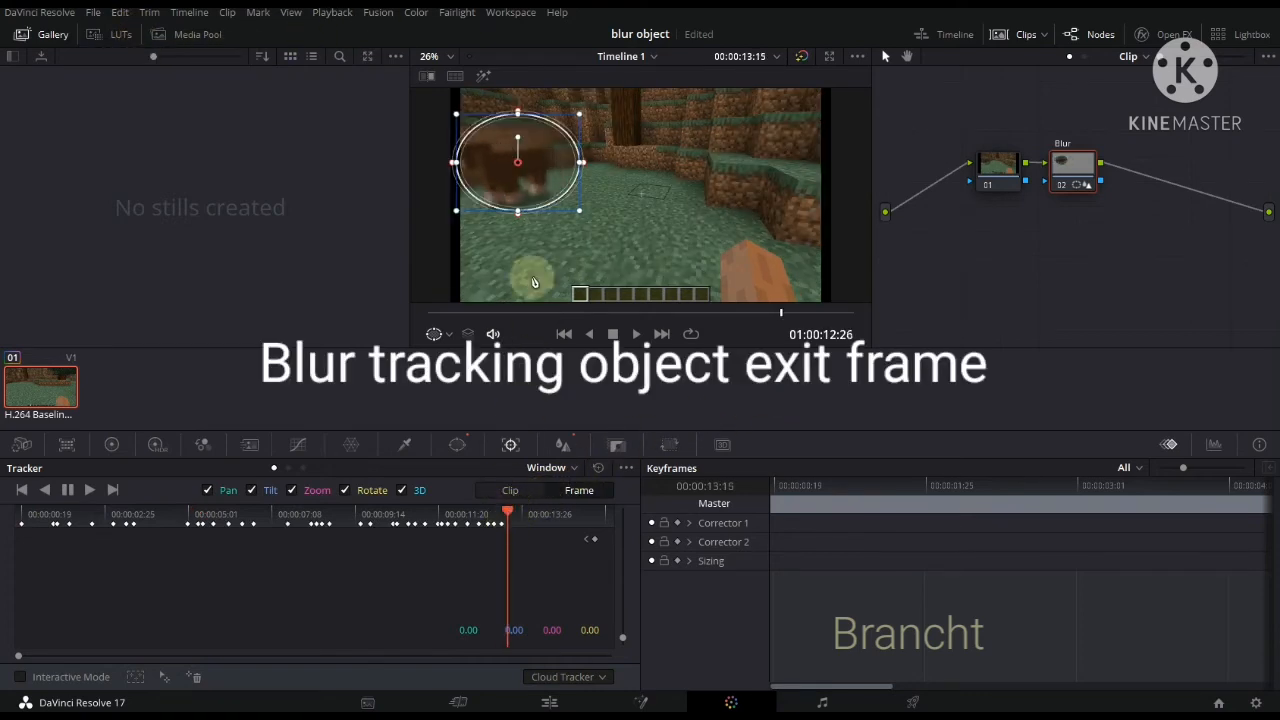
pyautogui.moveTo(516, 181); pyautogui.dragTo(501, 186)
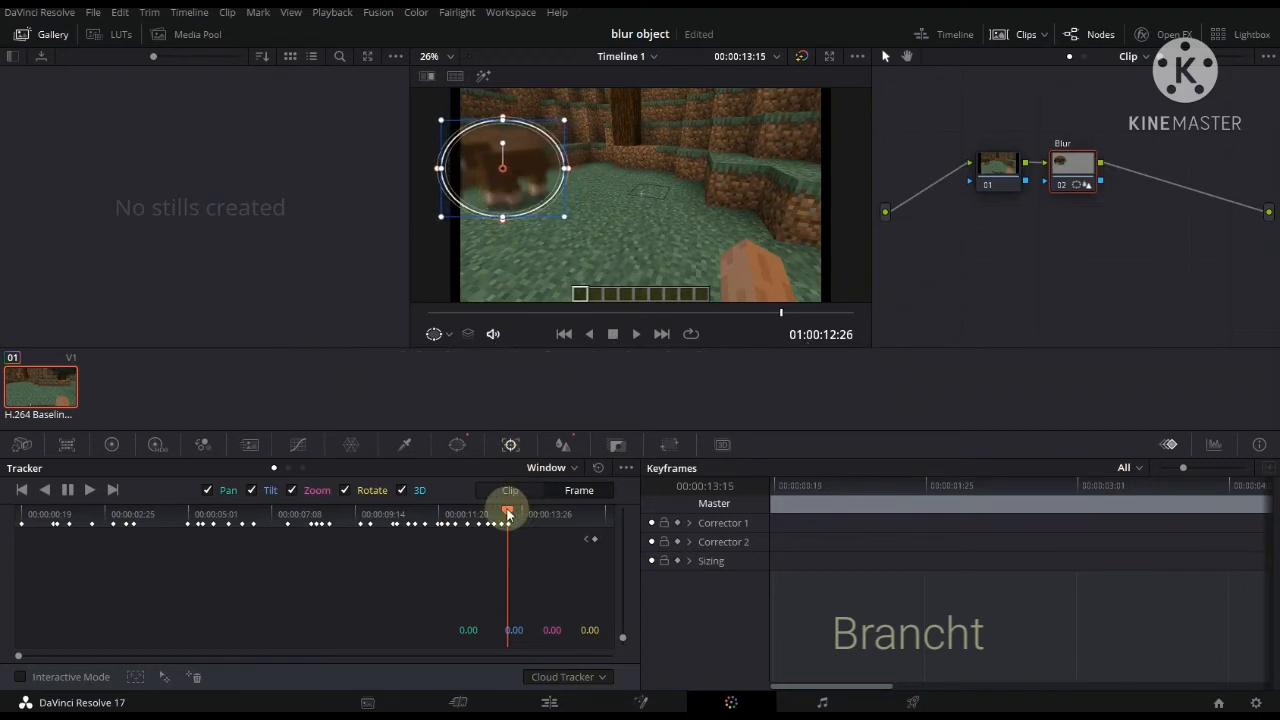
pyautogui.moveTo(509, 513); pyautogui.dragTo(520, 514)
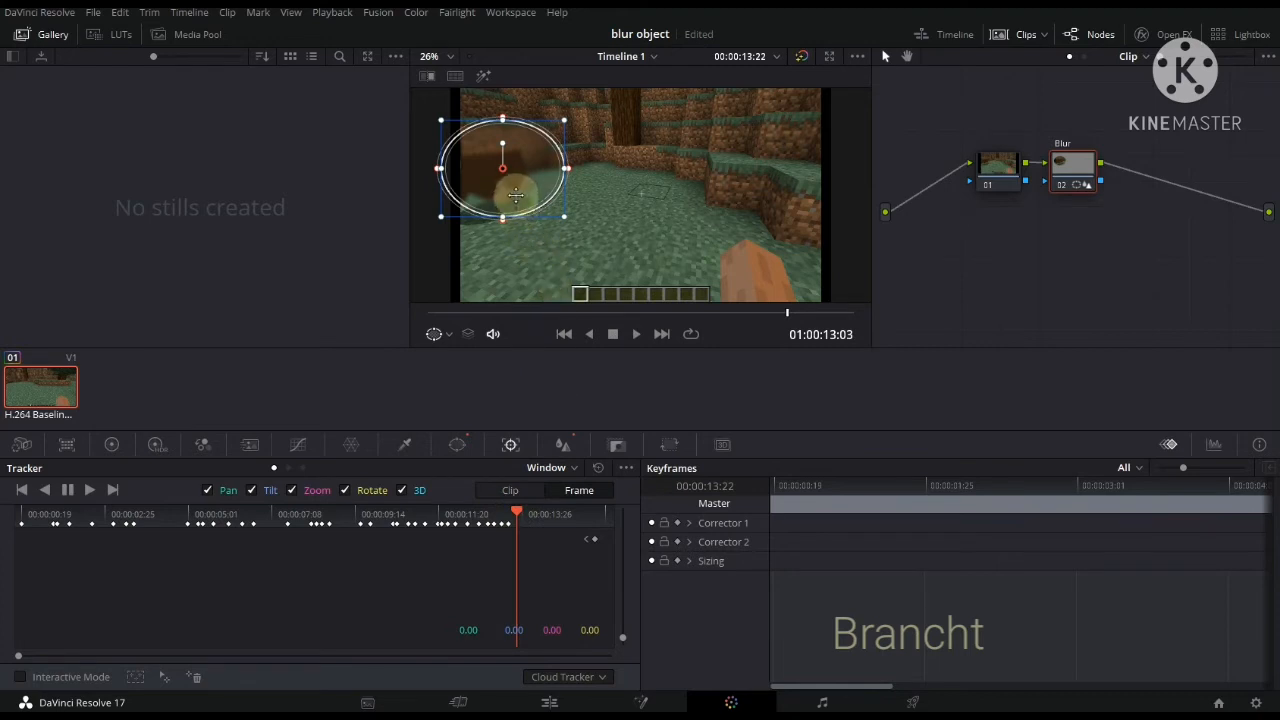
pyautogui.moveTo(514, 193); pyautogui.dragTo(494, 203)
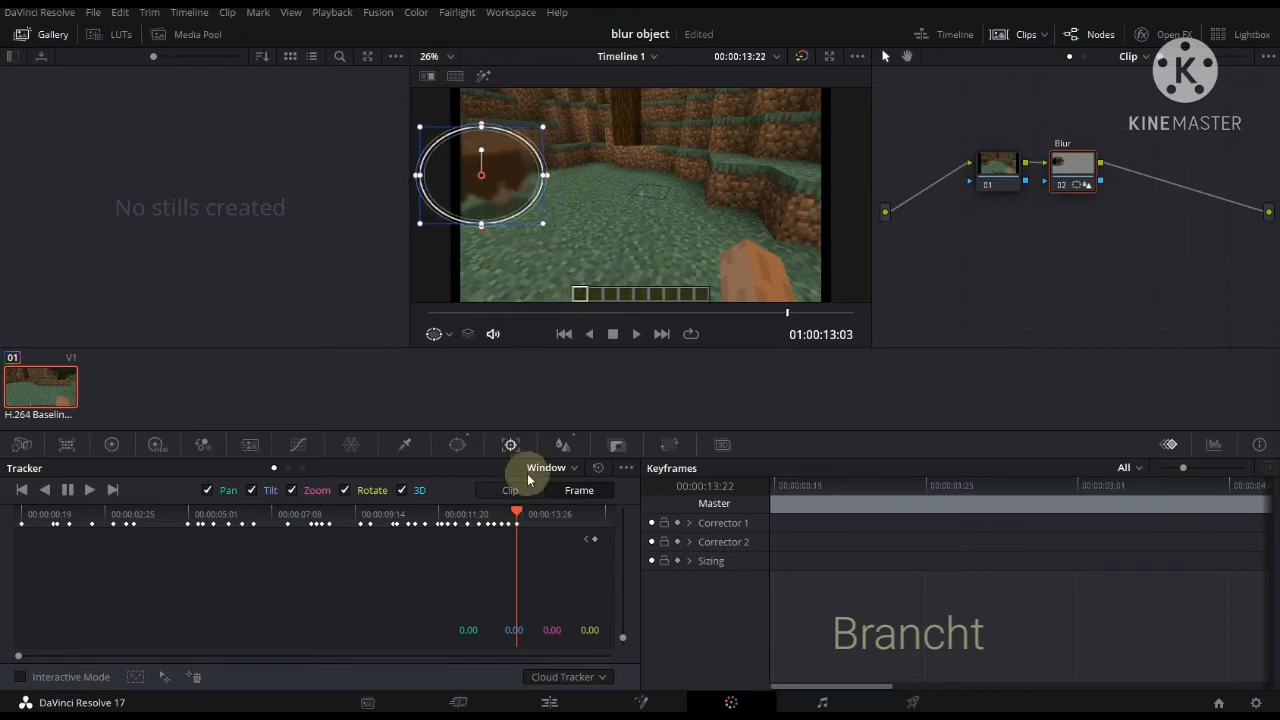
# - Keyframe the oval window following the cow out of the frame at 01:00:13:09 and 01:00:13:13
pyautogui.moveTo(522, 513); pyautogui.dragTo(526, 510)
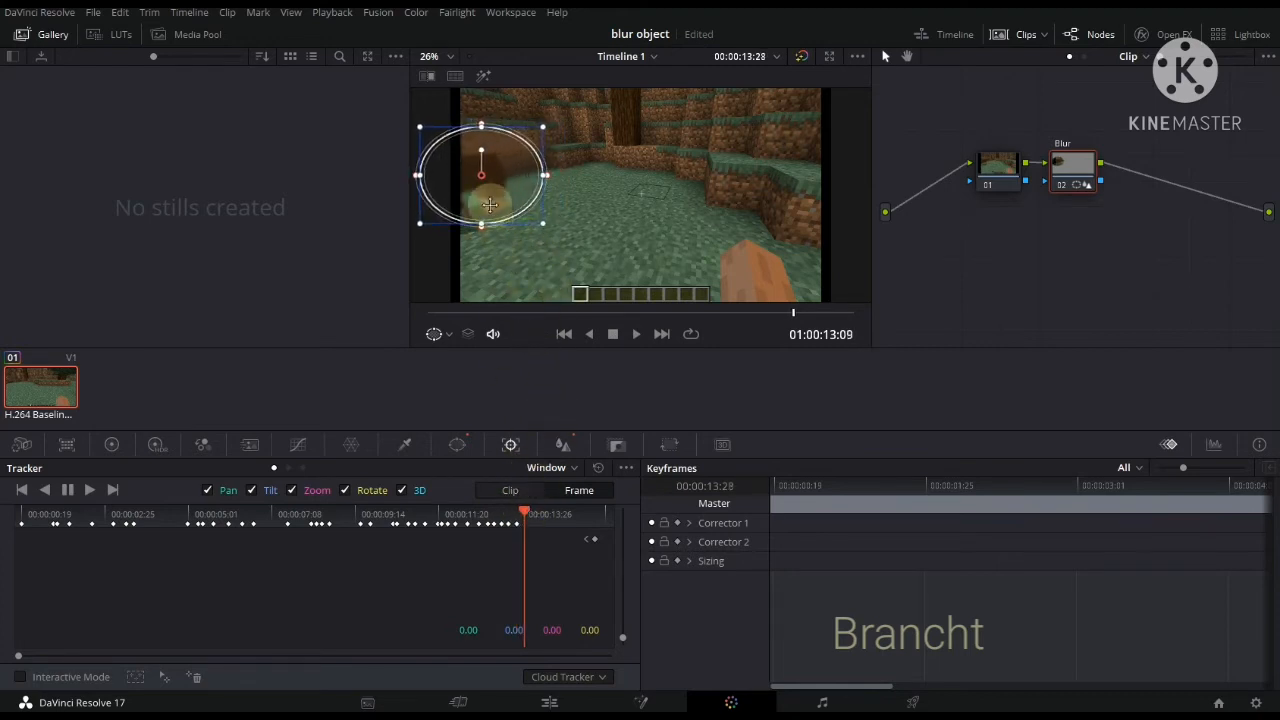
pyautogui.moveTo(489, 198); pyautogui.dragTo(476, 210)
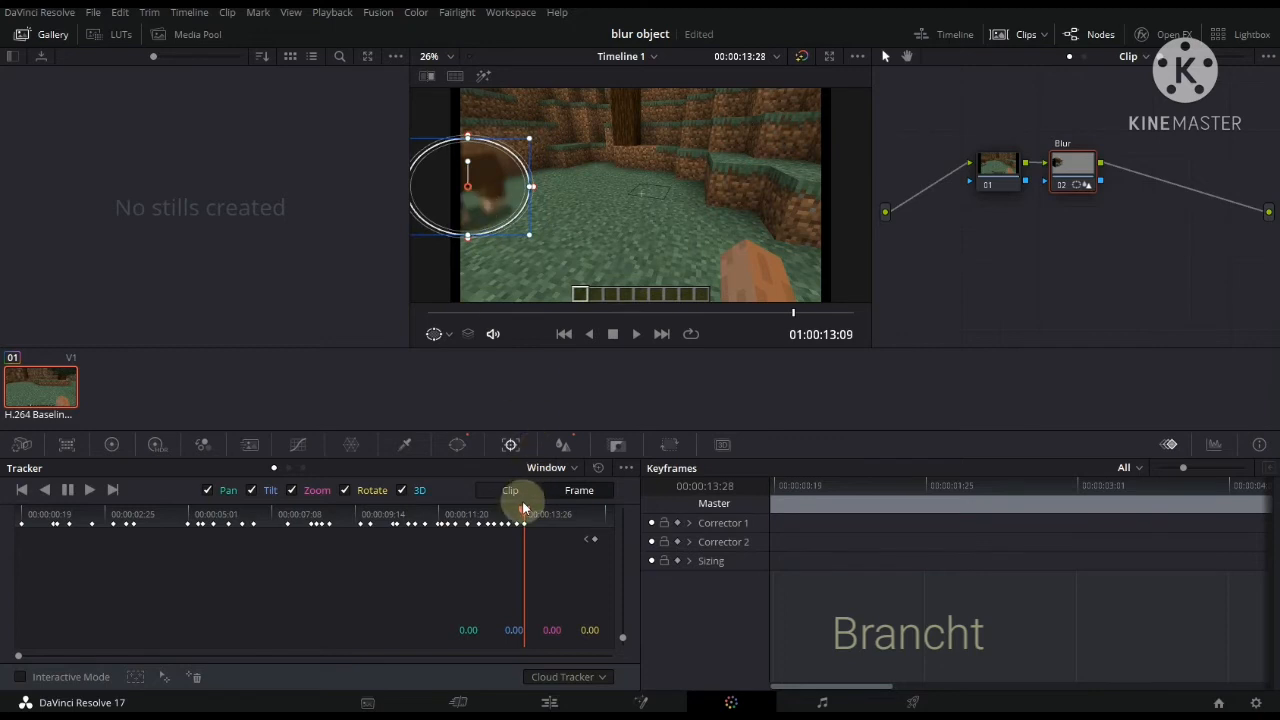
pyautogui.moveTo(525, 513); pyautogui.dragTo(529, 513)
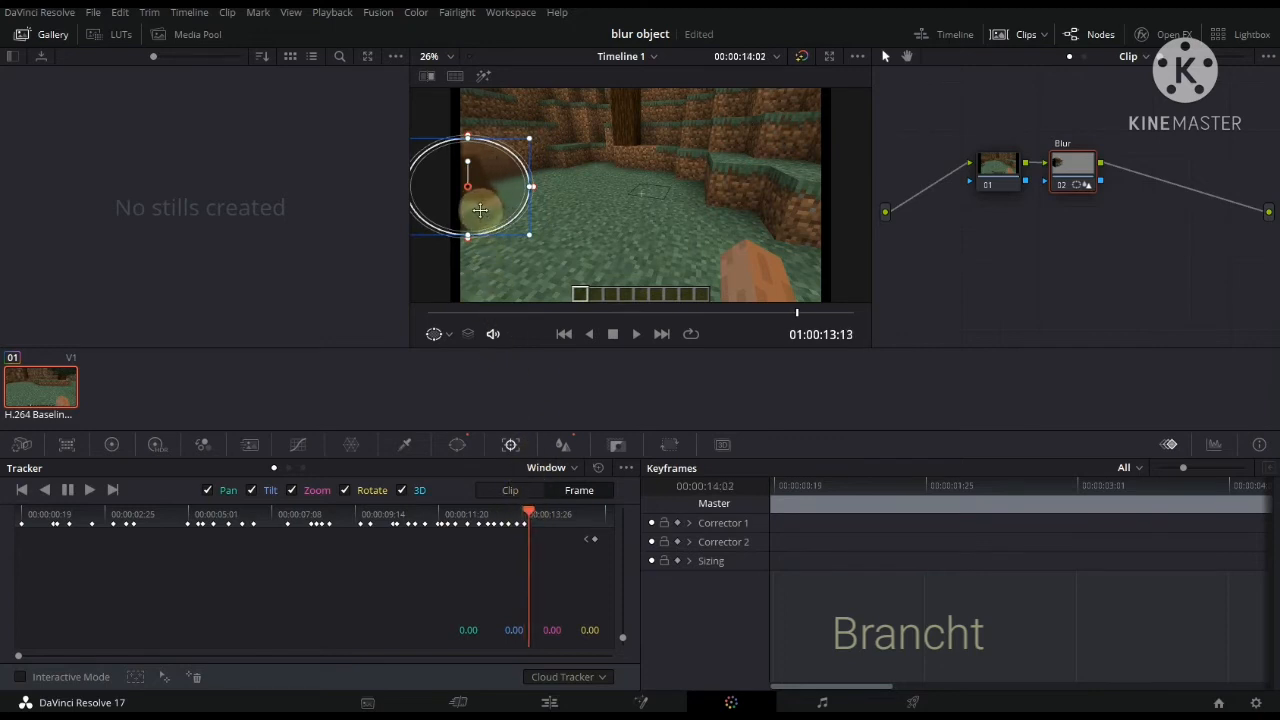
pyautogui.moveTo(484, 209); pyautogui.dragTo(474, 211)
# - Create a Corrector 2 keyframe at 01:00:13:24 by changing the Blur node's Key Output Gain to 0.997
pyautogui.moveTo(534, 512); pyautogui.dragTo(556, 517)
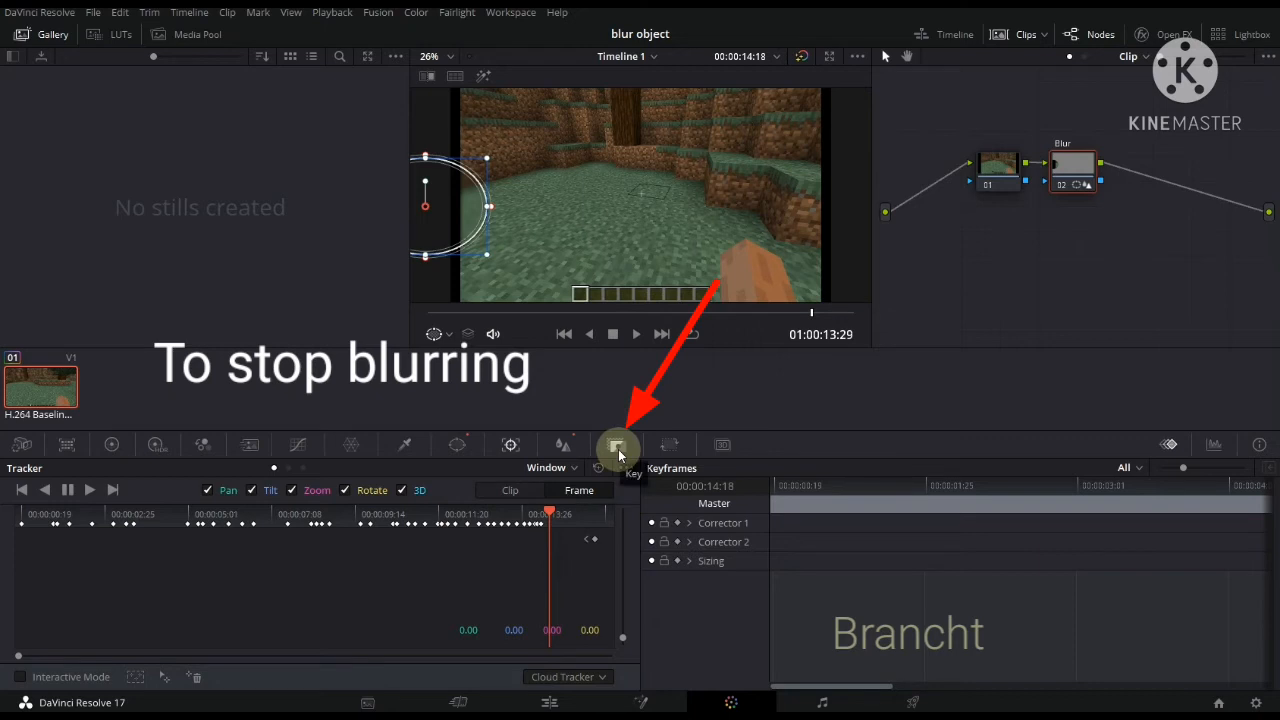
pyautogui.click(616, 446)
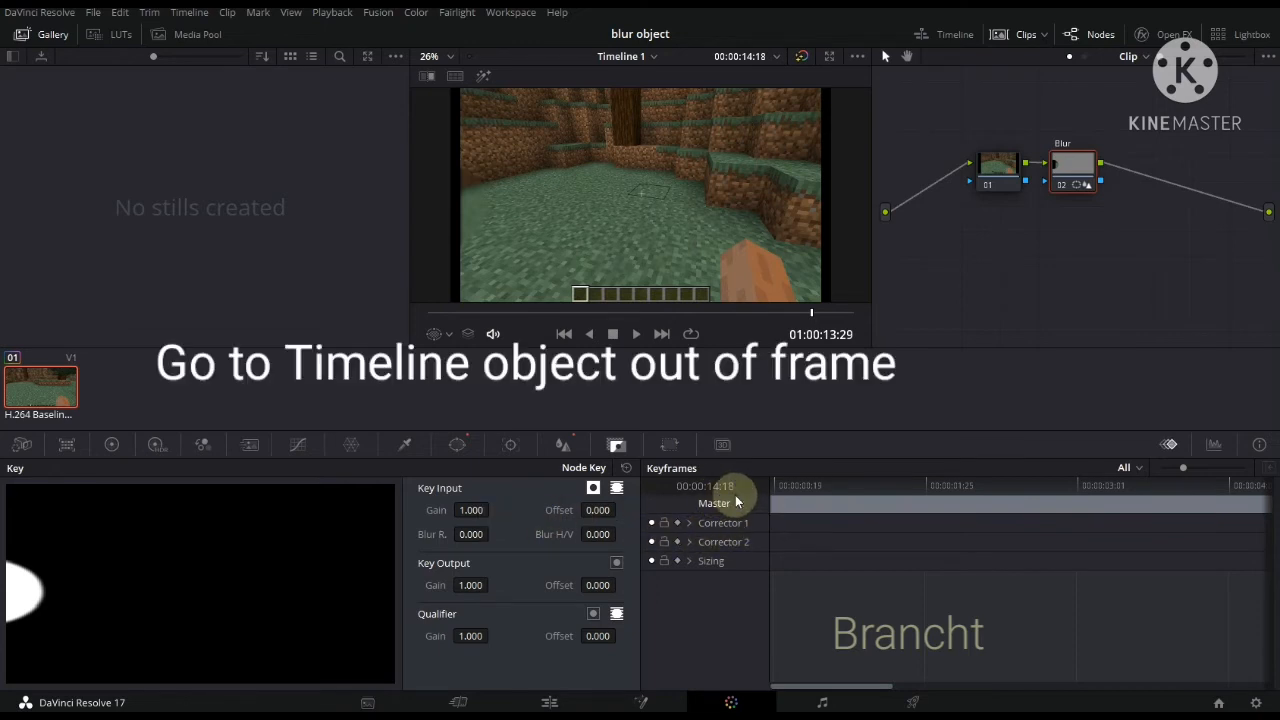
pyautogui.moveTo(802, 484); pyautogui.dragTo(1184, 527)
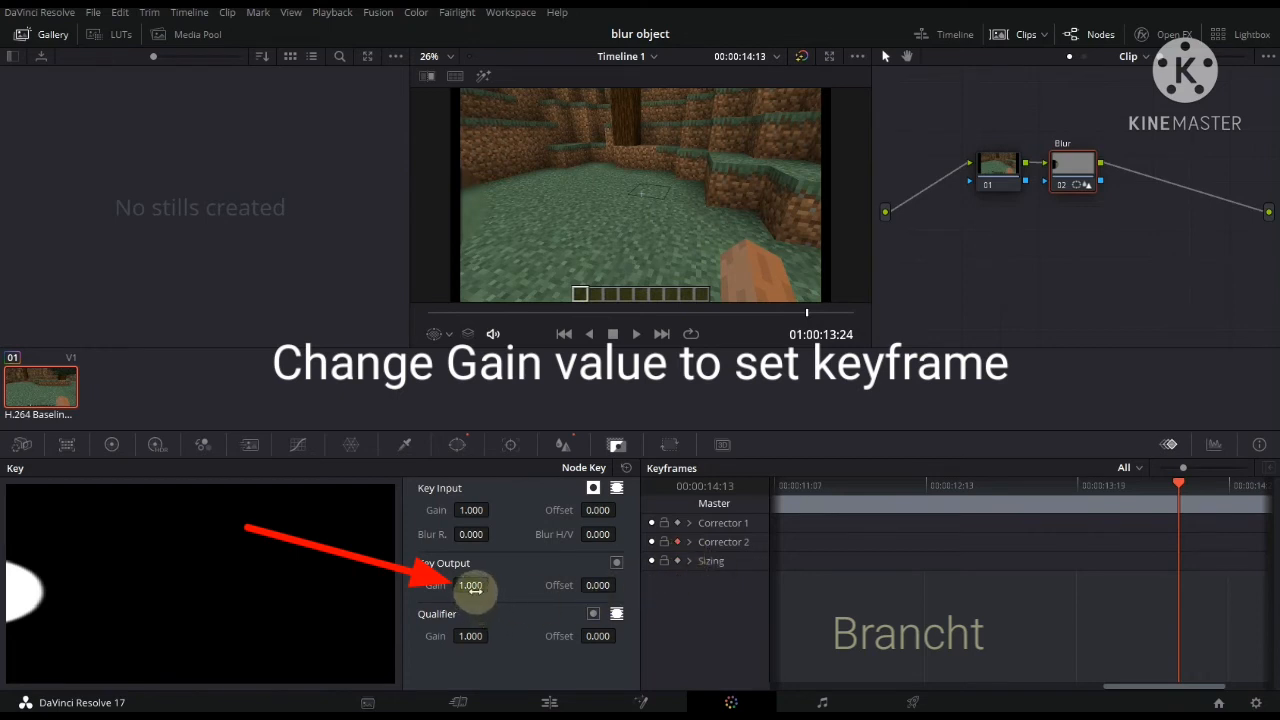
pyautogui.moveTo(474, 587); pyautogui.dragTo(471, 587)
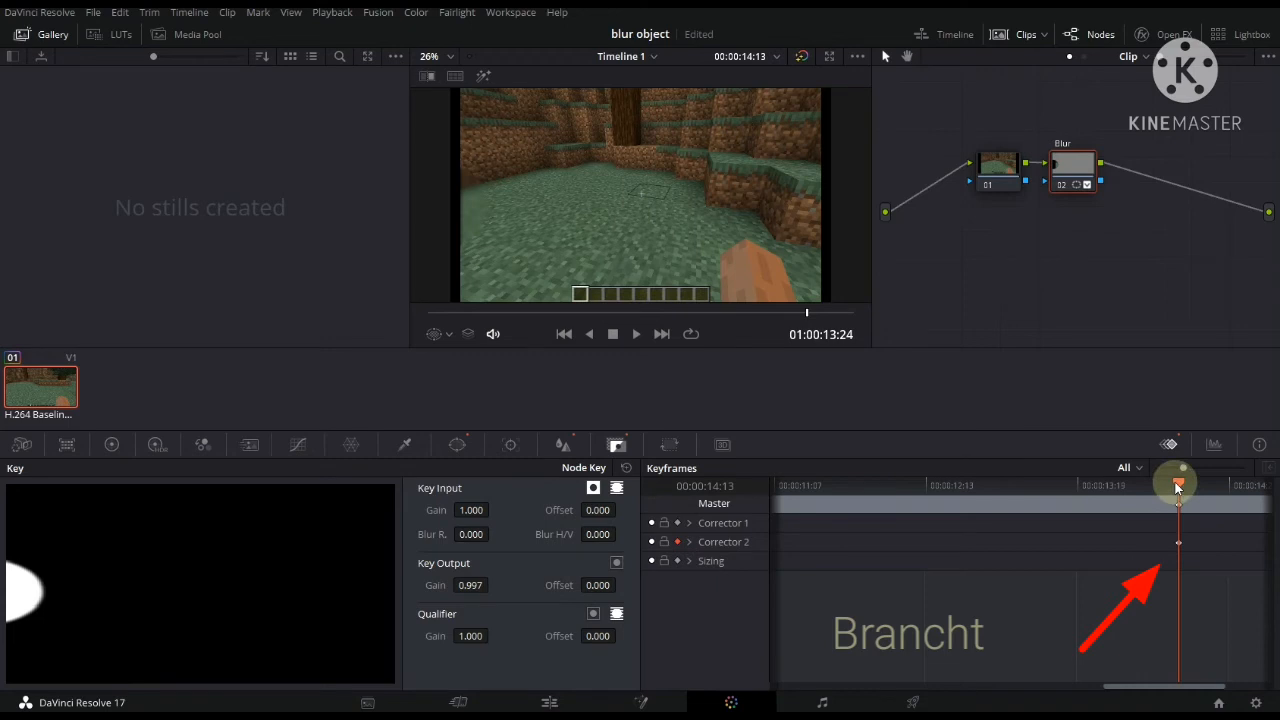
# - Set the Key Output Gain to 1 at 01:00:13:22, where the cow has almost left the frame
pyautogui.press('Left')
pyautogui.press('Left')
pyautogui.press('Left')
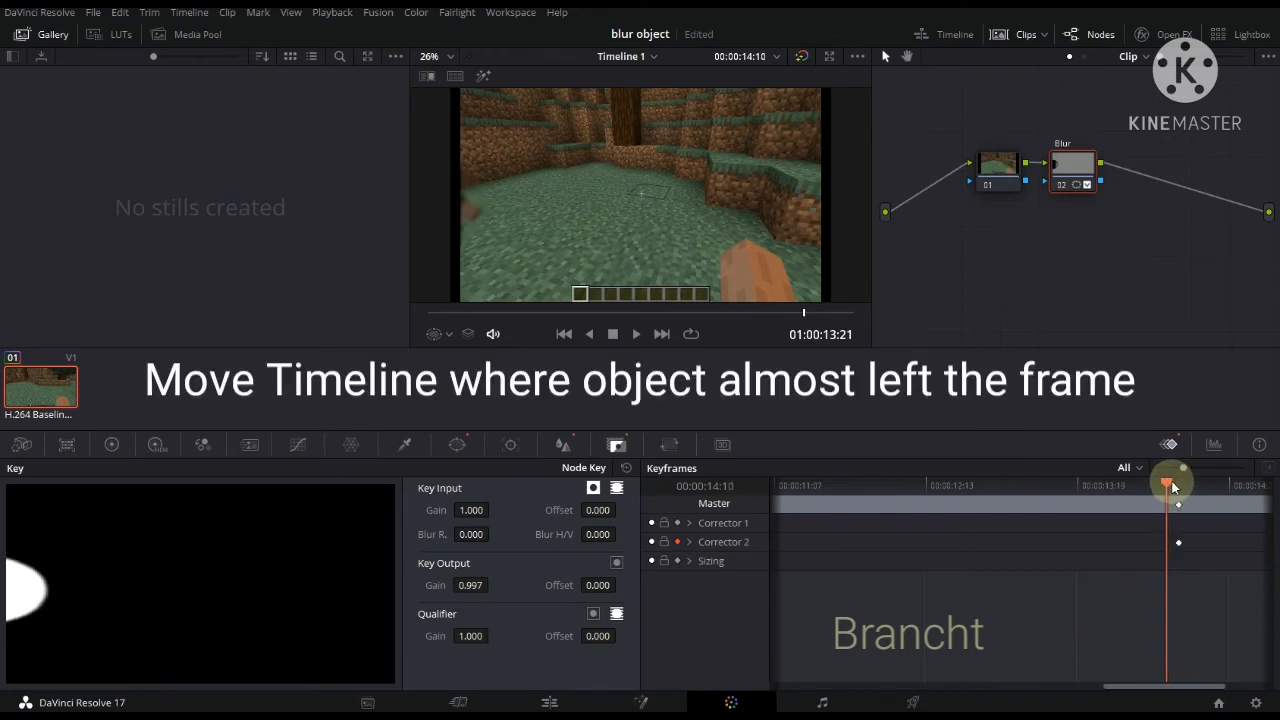
pyautogui.moveTo(1172, 487); pyautogui.dragTo(1176, 487)
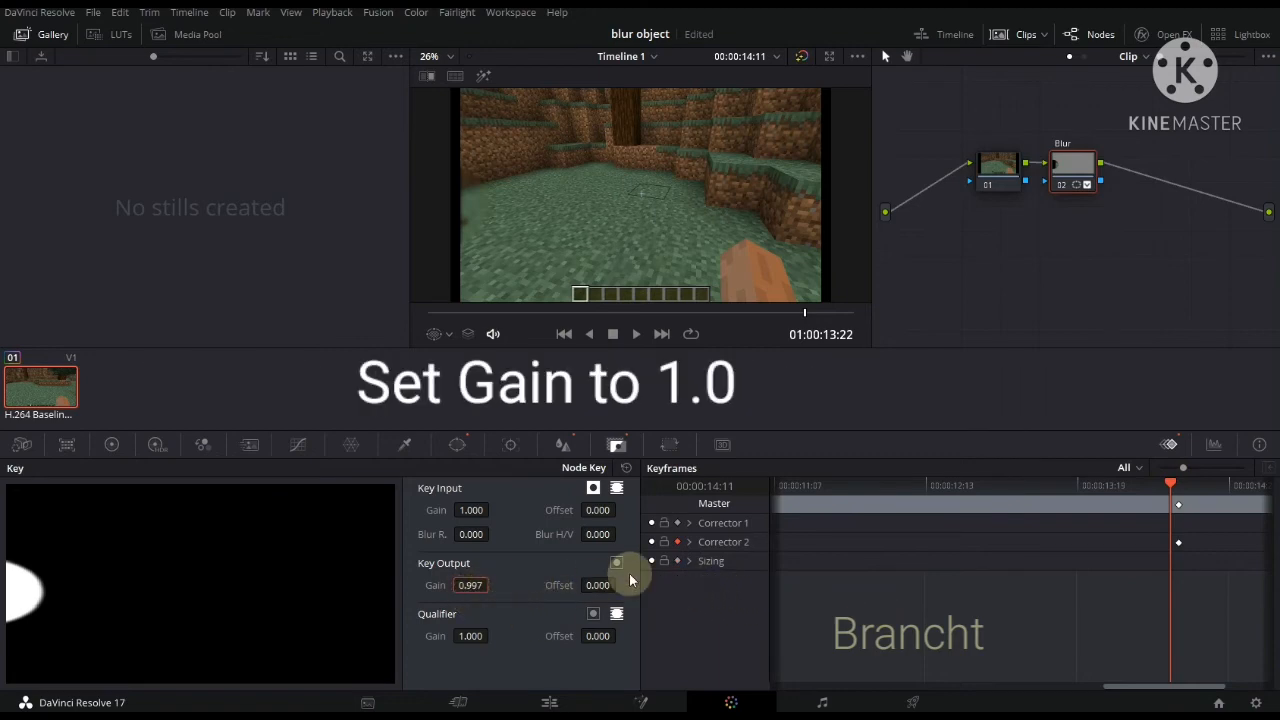
pyautogui.press('BackSpace')
pyautogui.write('1')
pyautogui.press('Return')
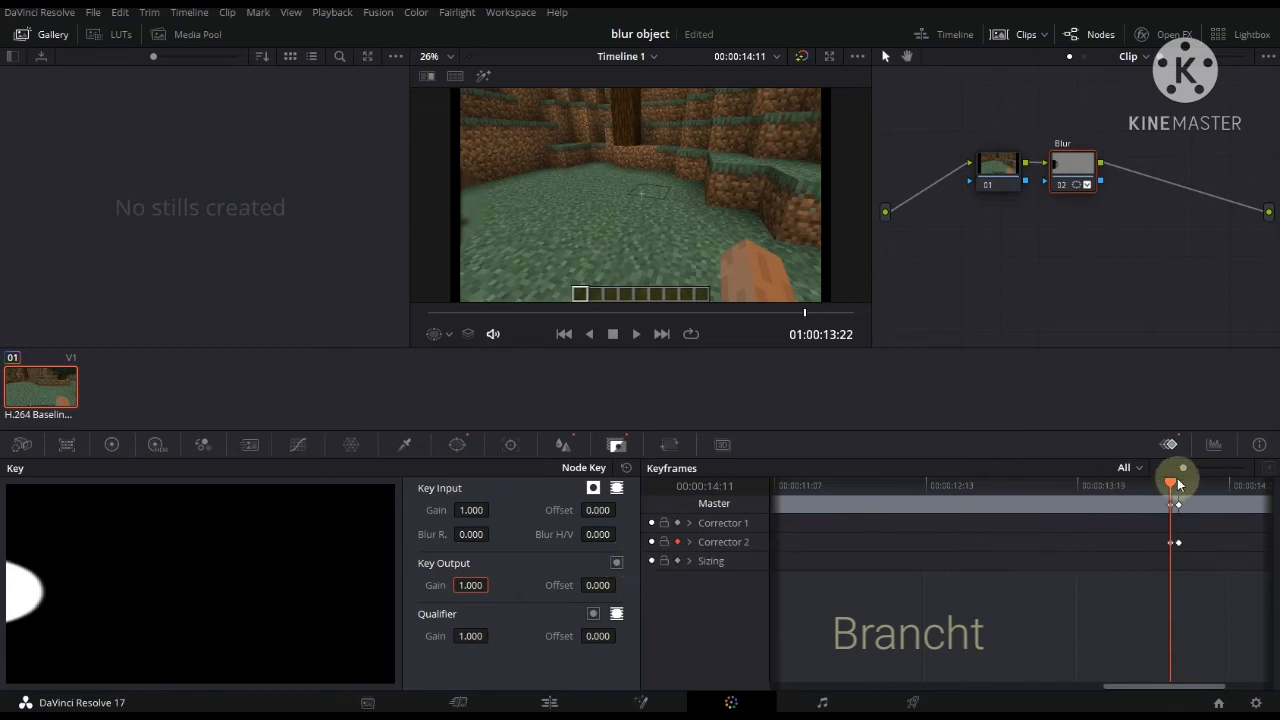
# - Set the Key Output Gain to 0 at the last keyframe, 01:00:13:24, to fade out the blur
pyautogui.moveTo(1175, 484); pyautogui.dragTo(1183, 486)
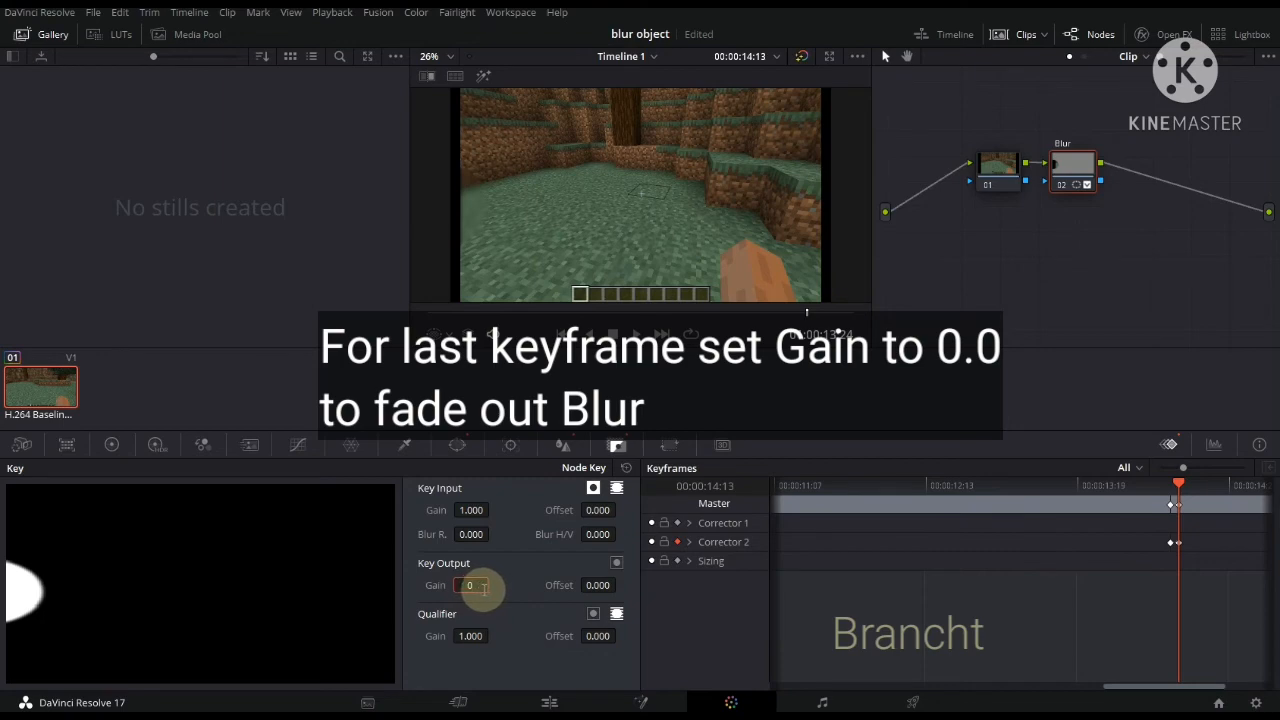
pyautogui.click(483, 588)
pyautogui.write('0')
pyautogui.press('Return')
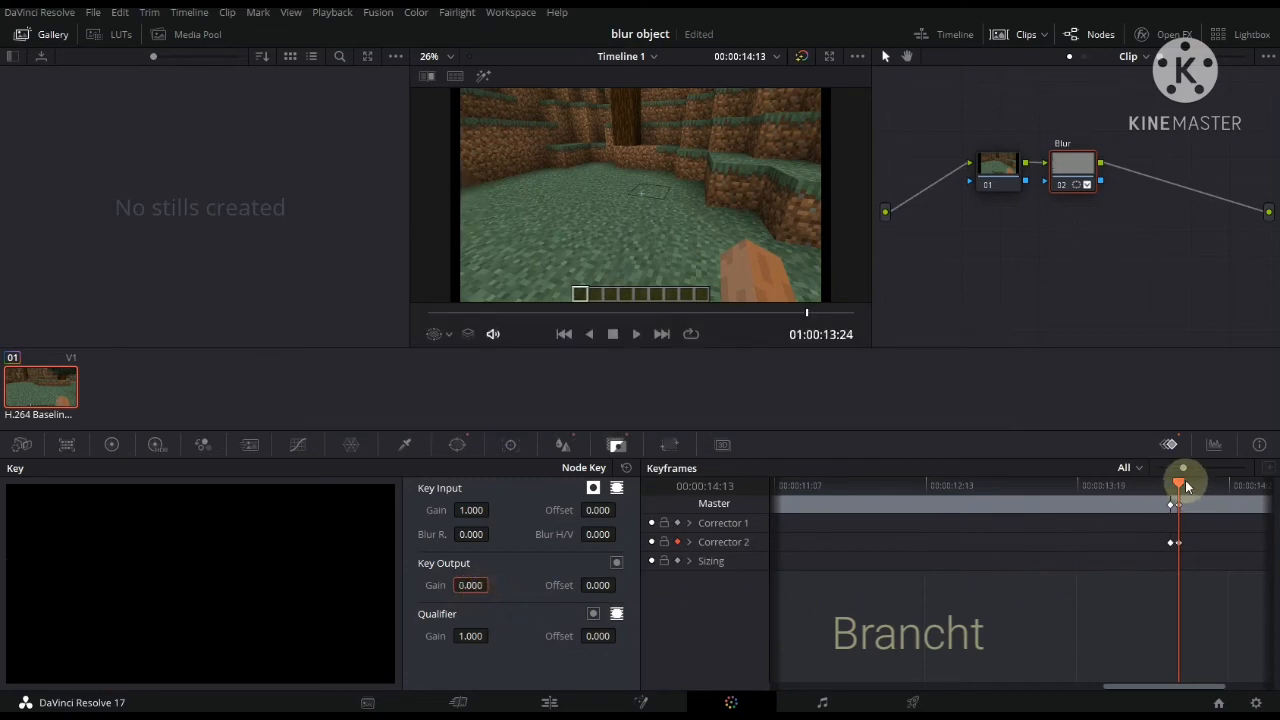
# - Play the clip from its first frame with the window outline hidden to review the blur tracking
pyautogui.moveTo(1178, 487)
pyautogui.mouseDown()
pyautogui.moveTo(1166, 485)
pyautogui.moveTo(1197, 488)
pyautogui.mouseUp()
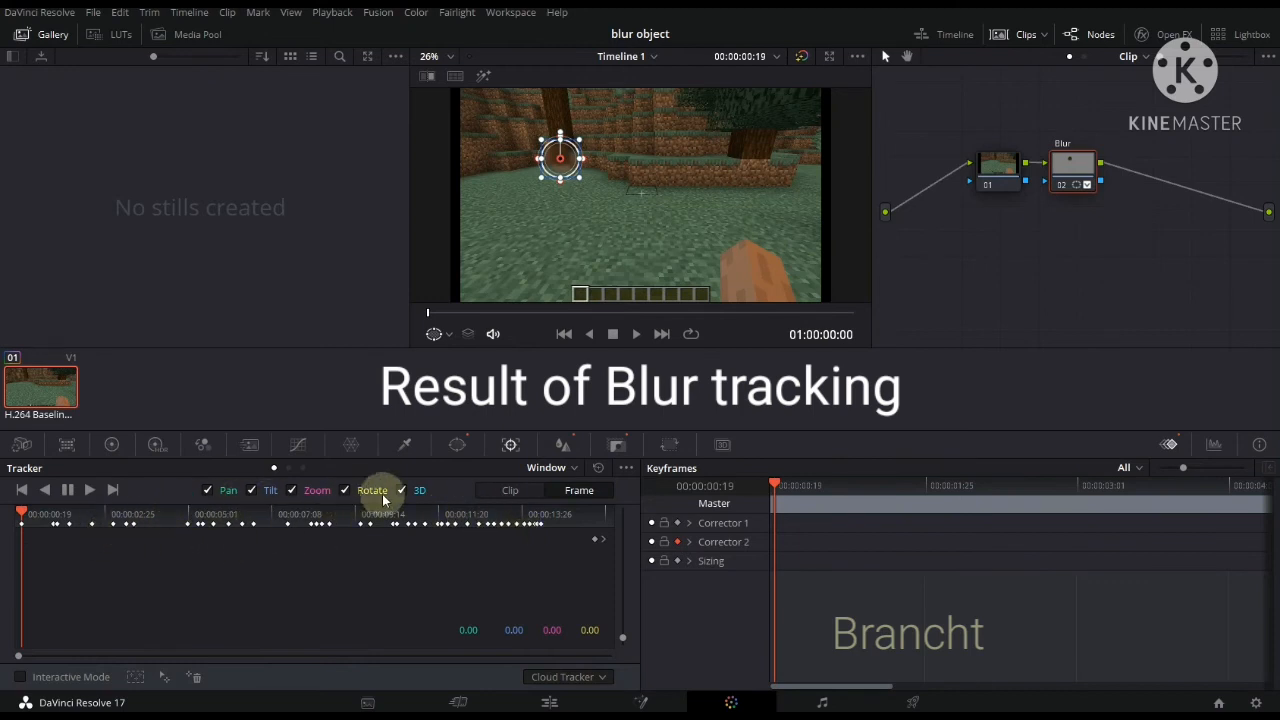
pyautogui.click(564, 445)
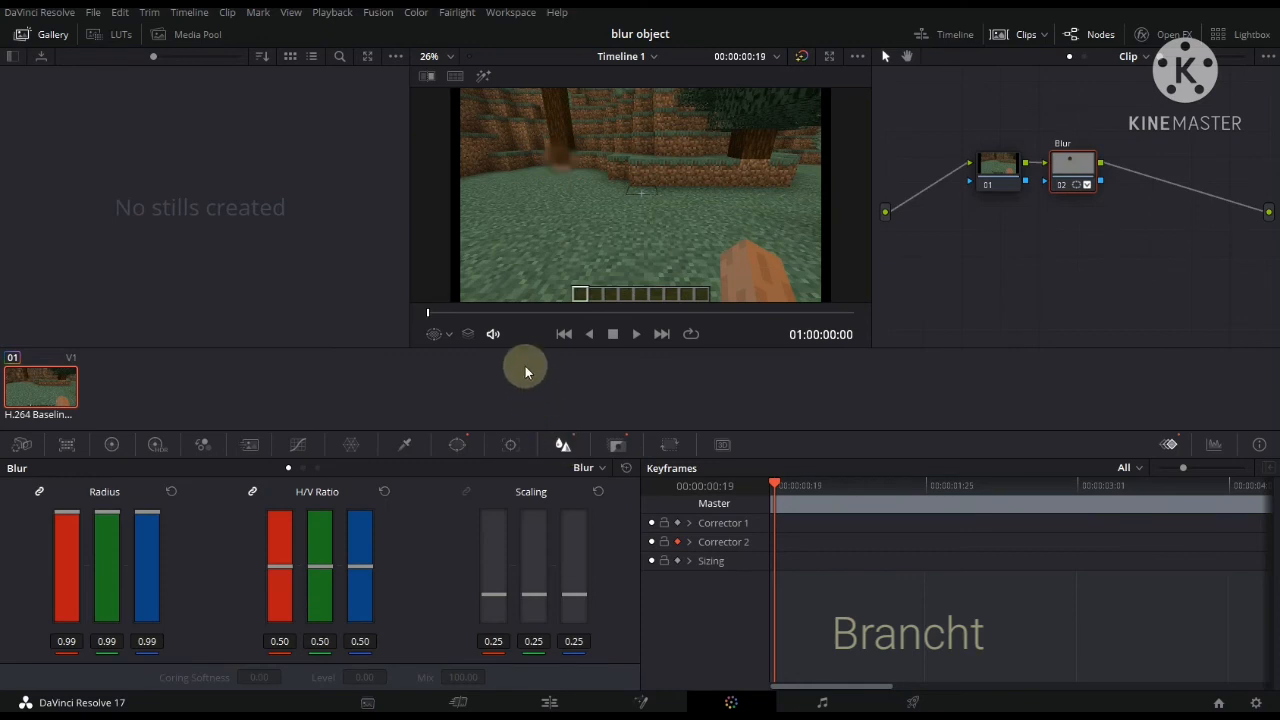
pyautogui.click(636, 334)
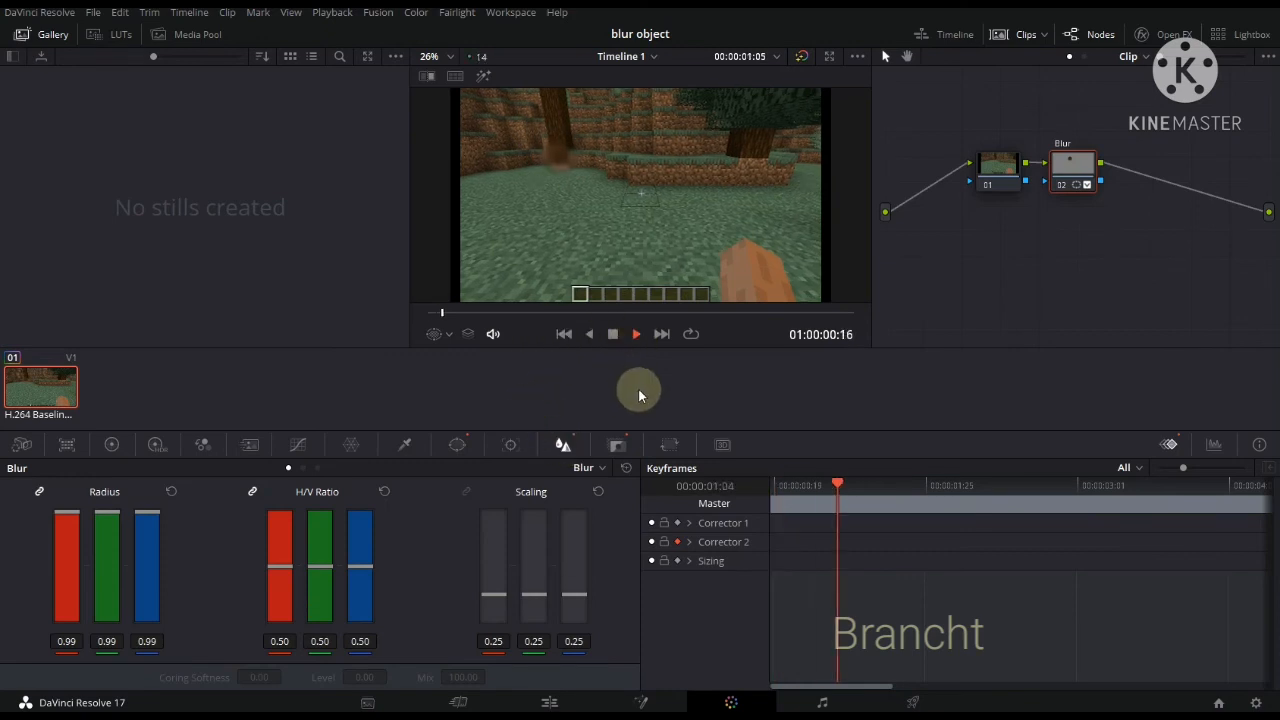